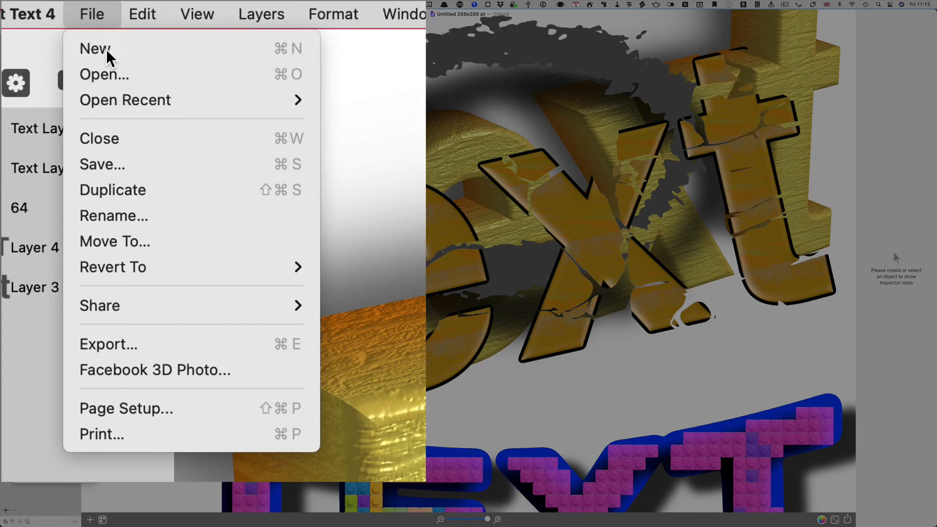
Step: Create a new document and replace the default text with "NC750X"
click(108, 52)
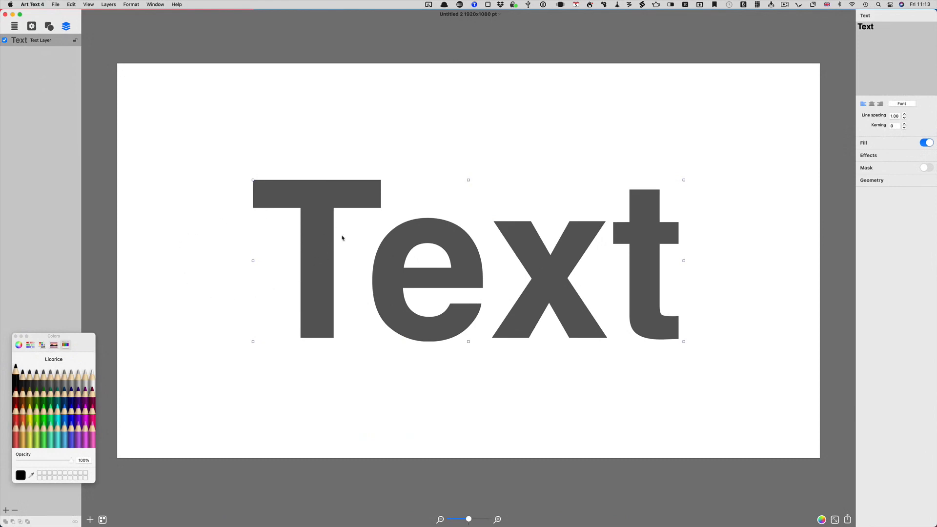
double_click(878, 29)
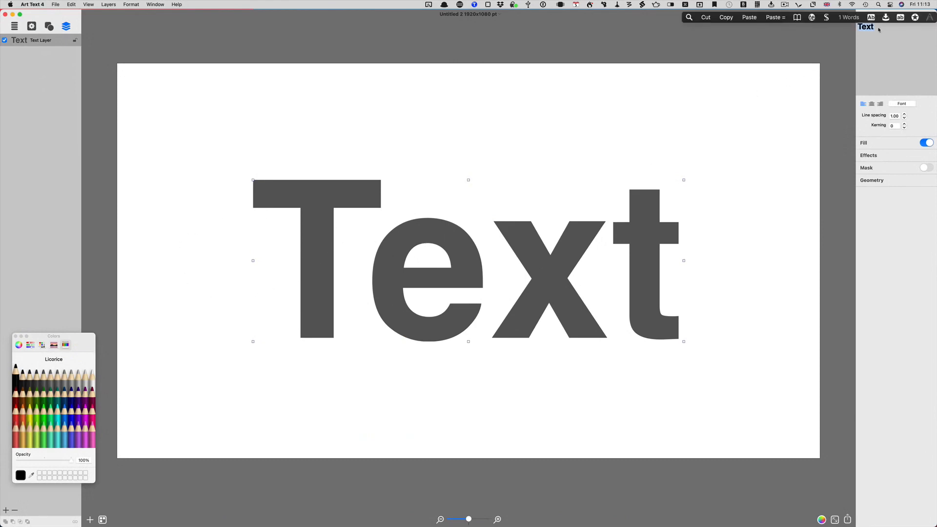
text(NC8)
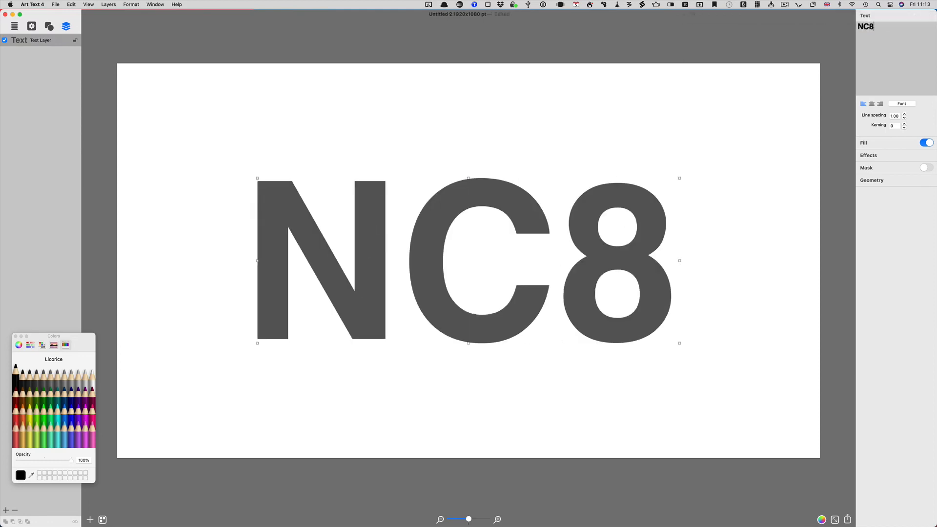
key(BackSpace)
text(750)
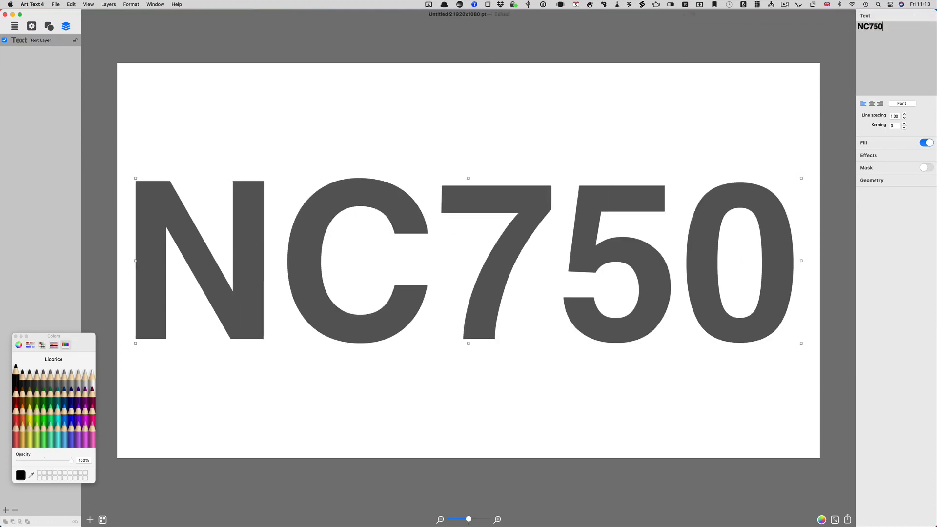
text(X)
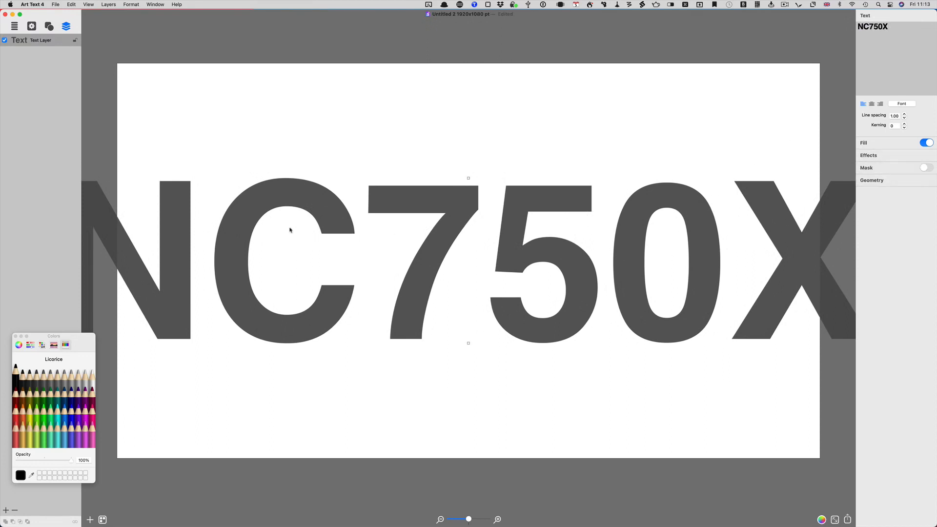
Step: Scale the NC750X text down to fit inside the canvas and place it horizontally centred in the upper half
drag(290, 230, 317, 140)
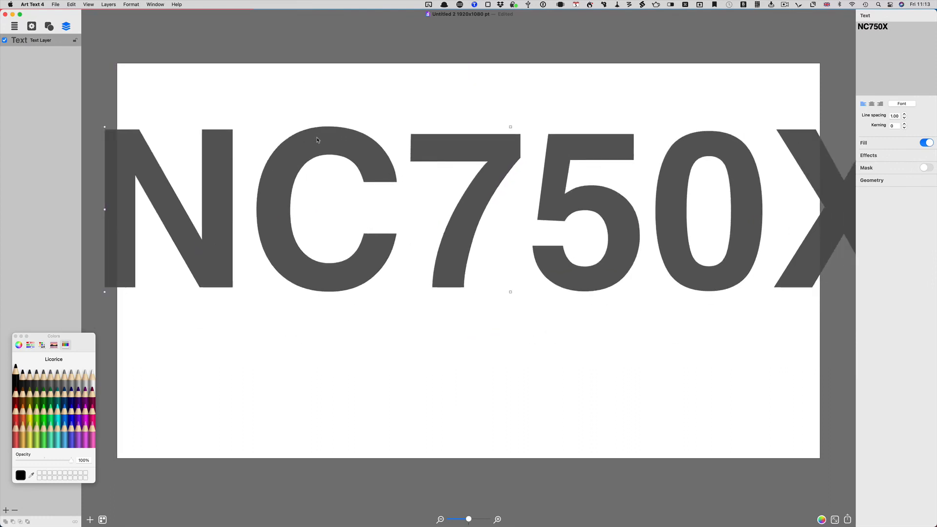
drag(105, 127, 218, 163)
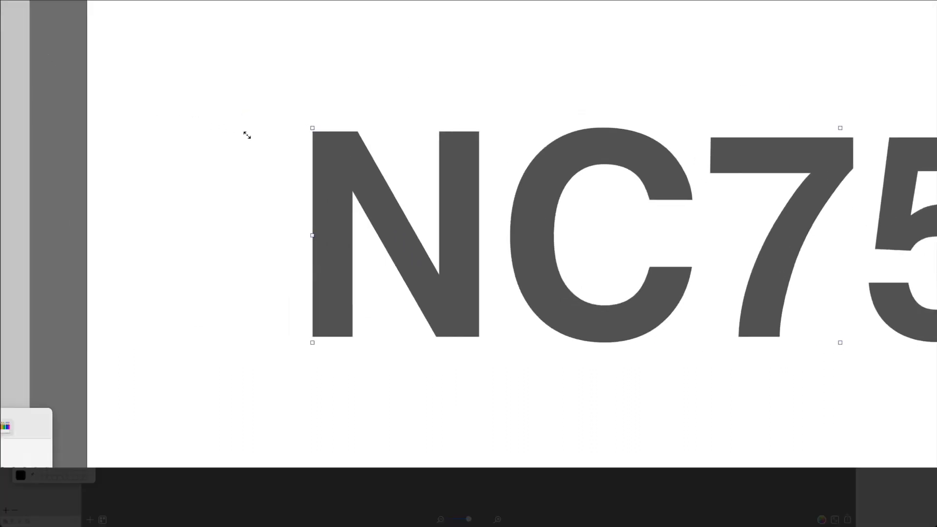
drag(247, 135, 383, 157)
drag(642, 230, 366, 275)
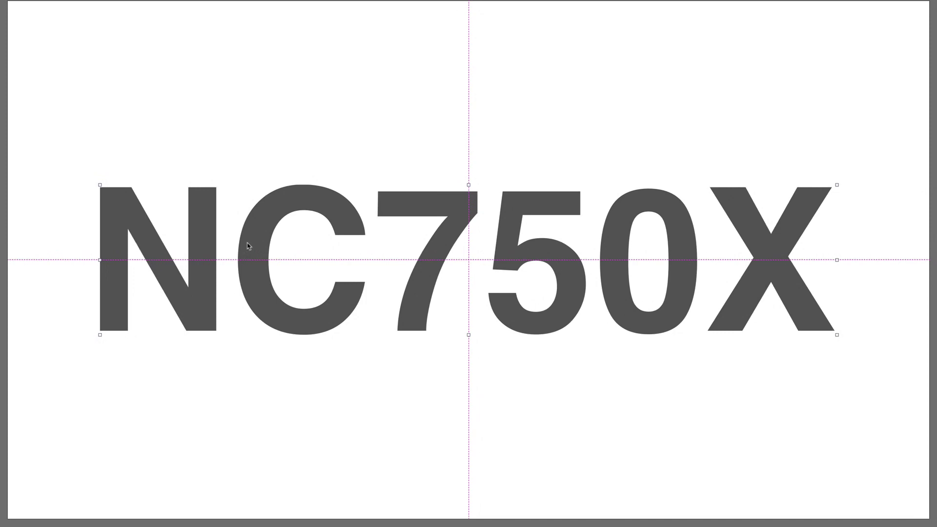
drag(248, 246, 249, 182)
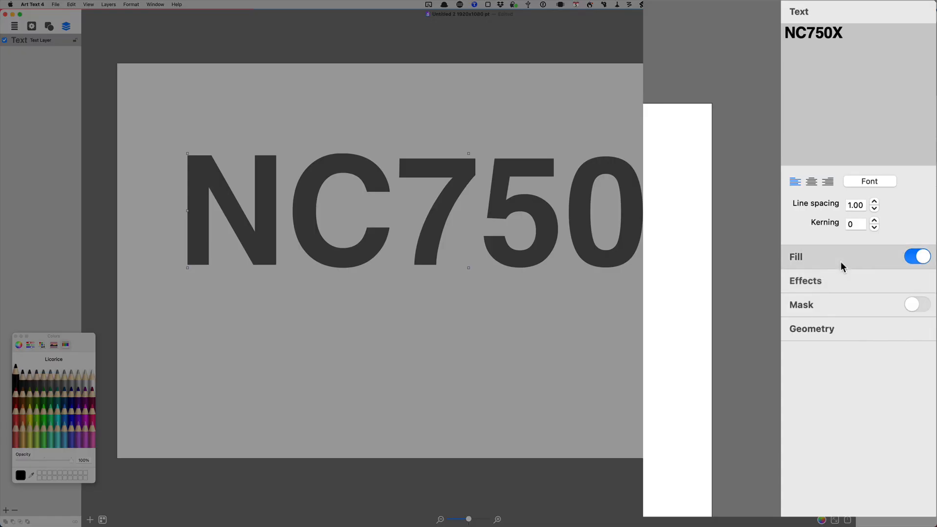
Step: Try a linear gradient fill on the text, and replace it with a plain, slightly darkened green
click(886, 145)
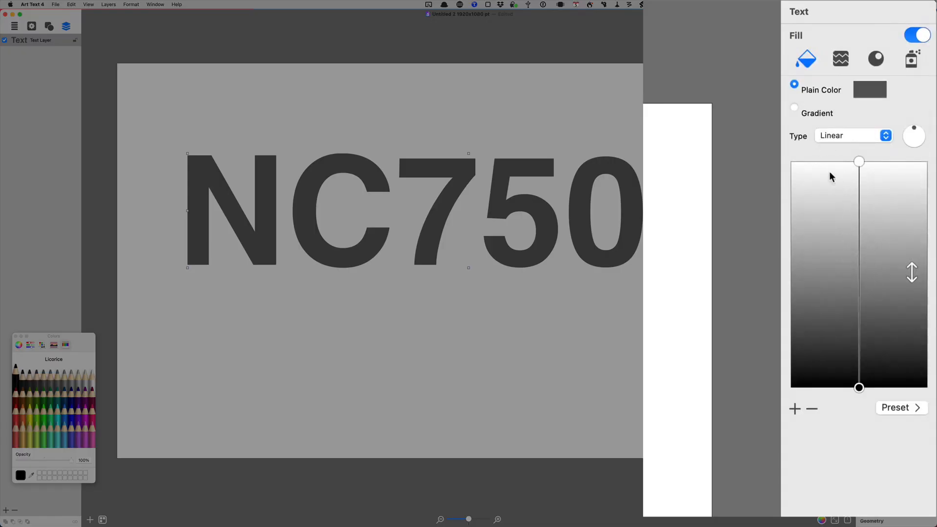
click(793, 111)
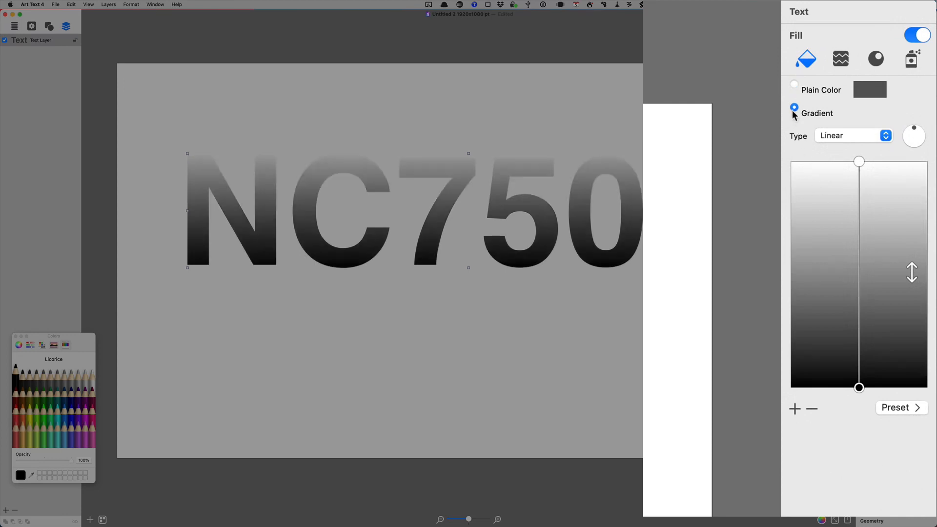
click(824, 92)
click(869, 96)
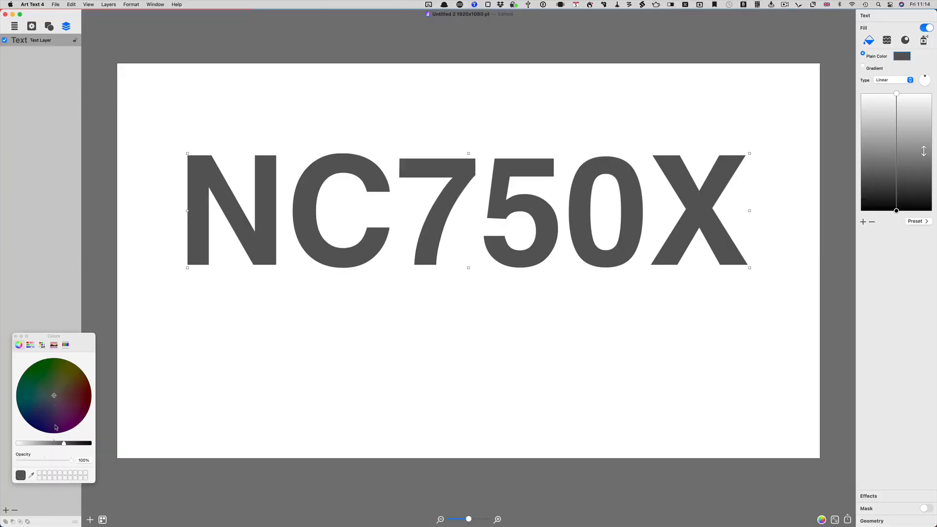
drag(63, 442, 19, 446)
click(35, 378)
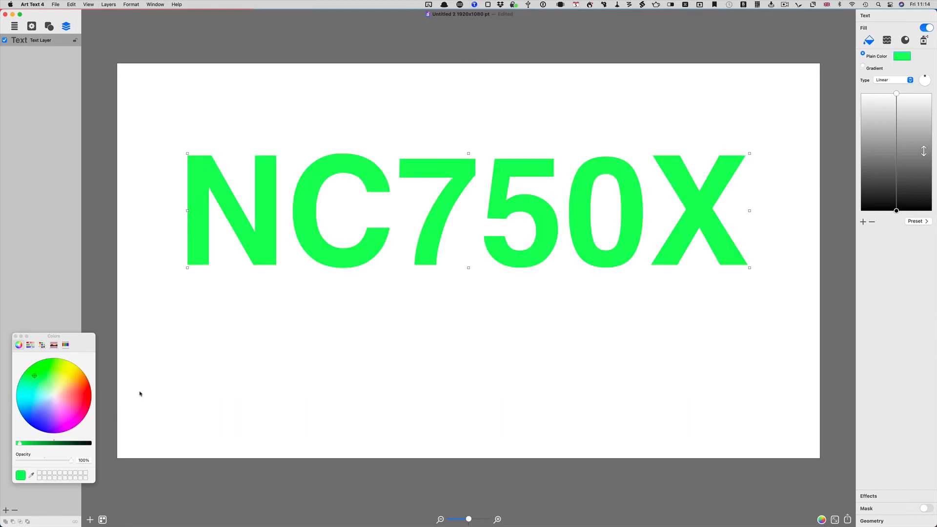
click(34, 444)
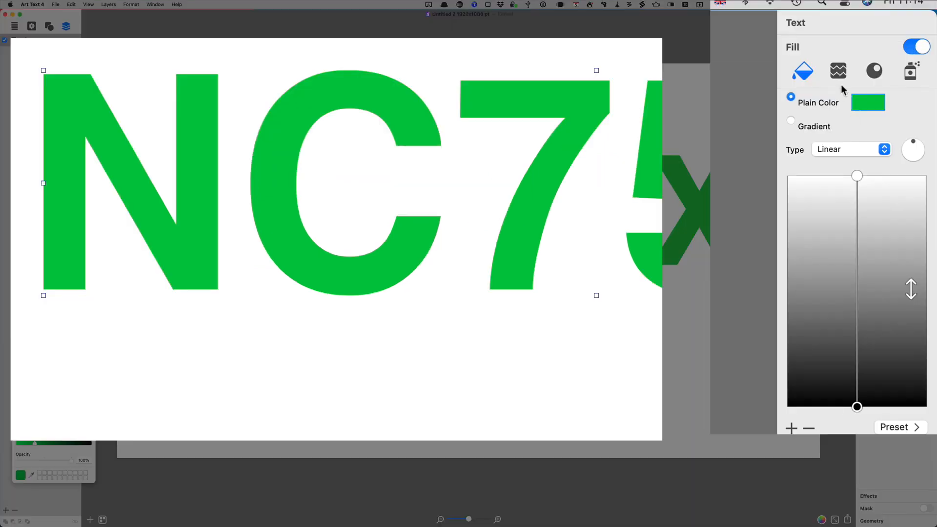
Step: Try the Wood03L texture on the text, and replace it with the wood parquet texture tiled at scale 0.23
click(886, 40)
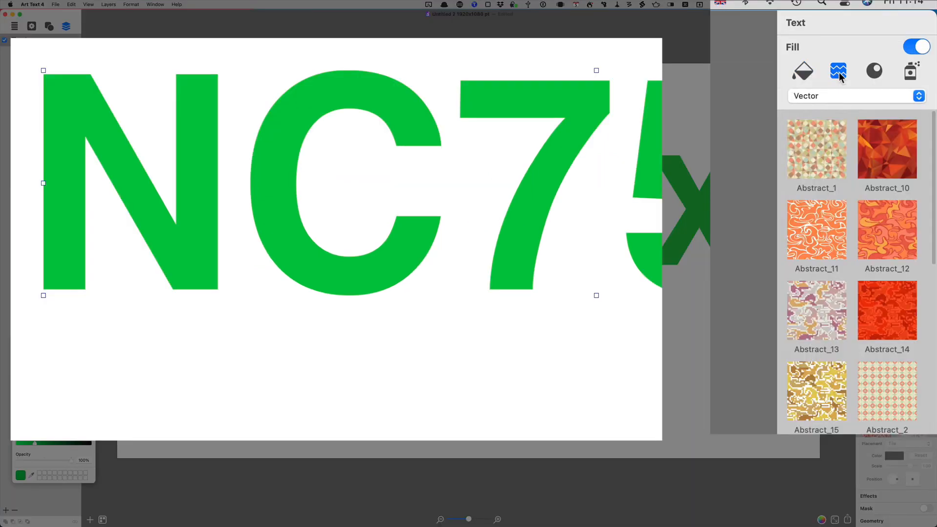
click(837, 96)
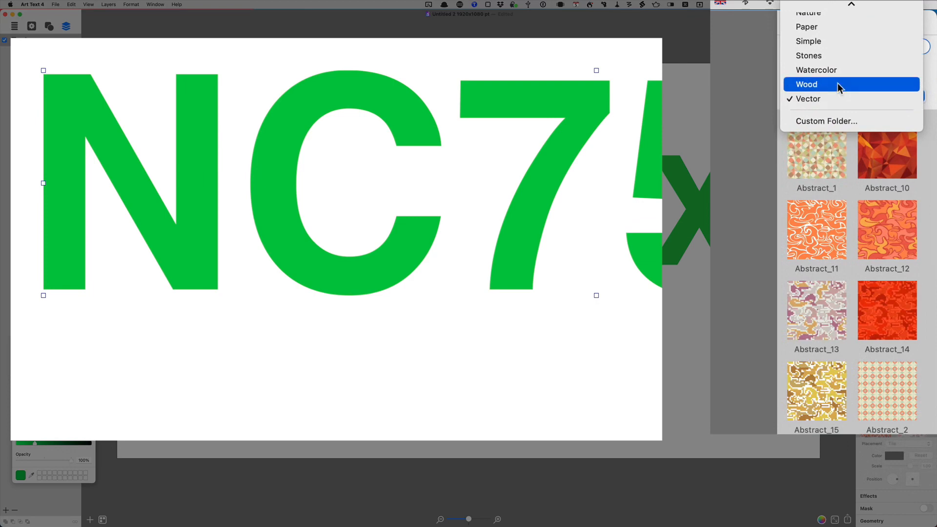
click(837, 84)
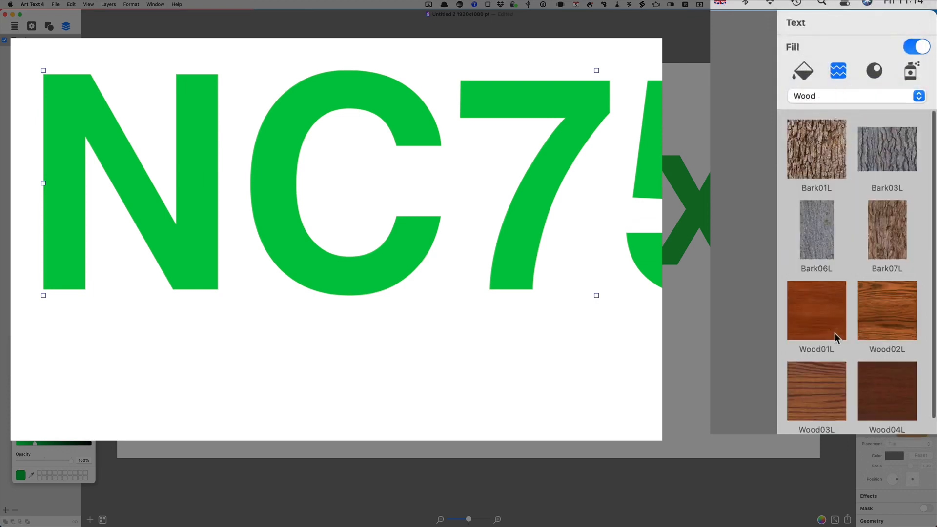
click(830, 396)
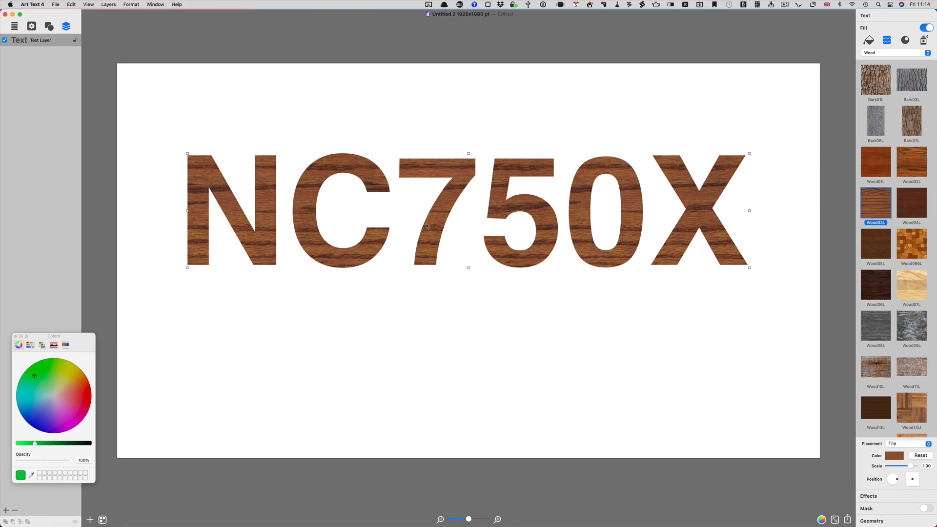
click(910, 243)
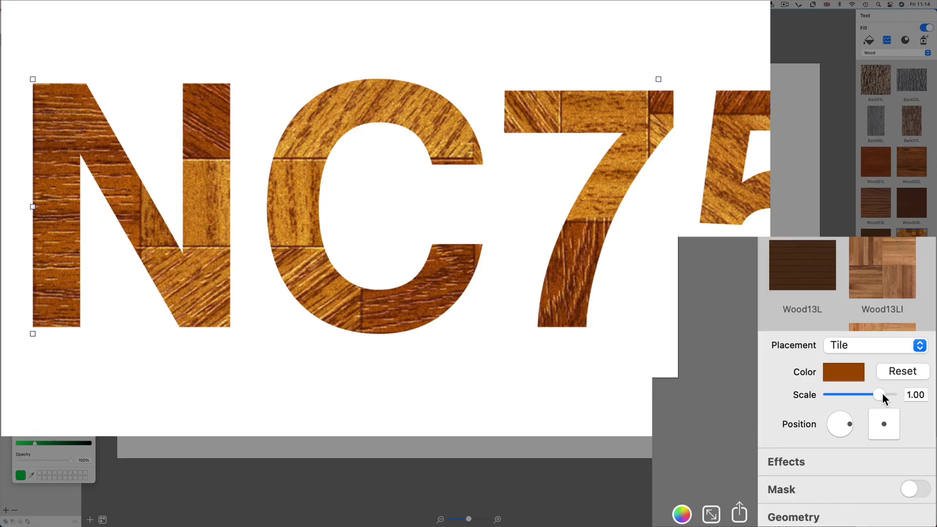
drag(911, 466, 904, 467)
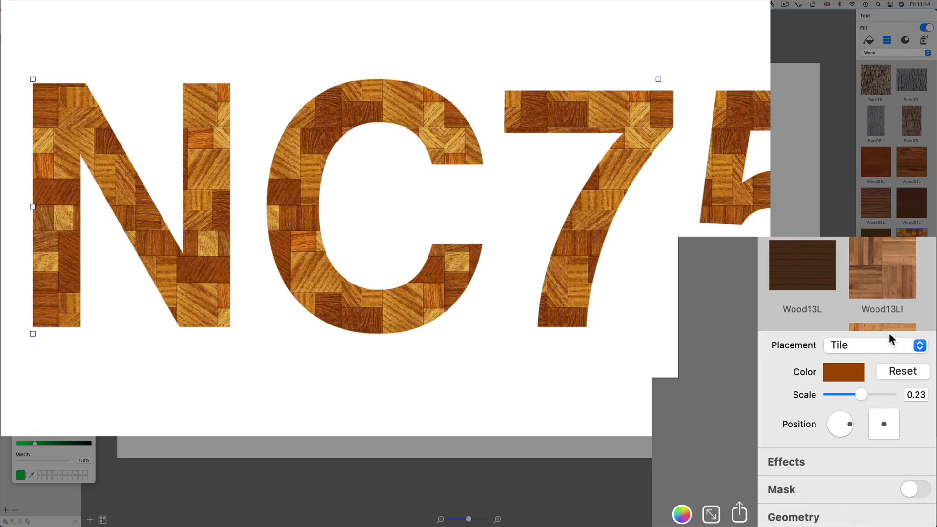
Step: Try the Stretch and Fit placements for the wood texture, and return the placement to Tile
click(876, 344)
click(870, 332)
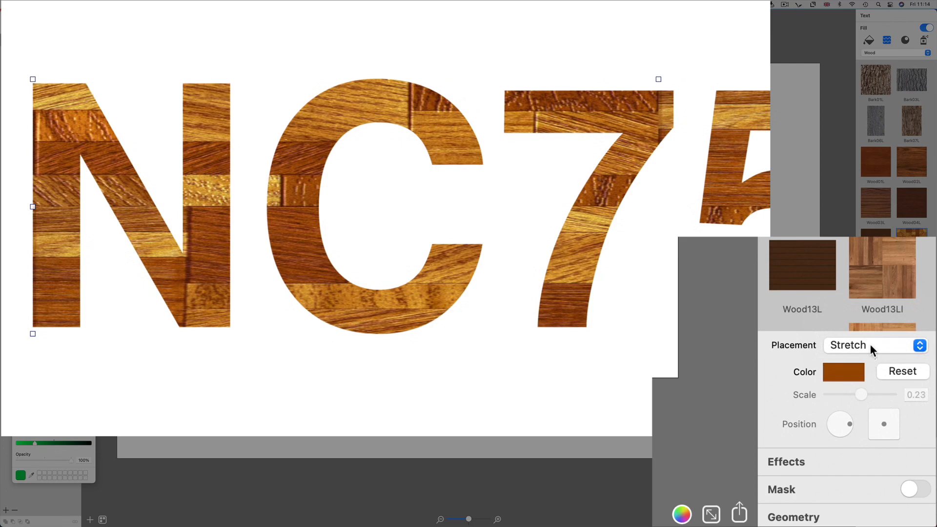
click(871, 345)
click(865, 330)
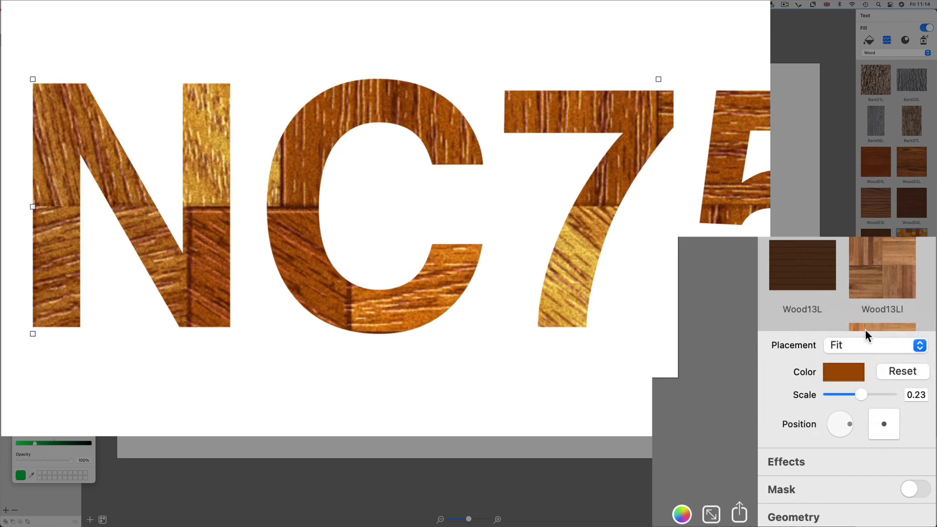
click(853, 347)
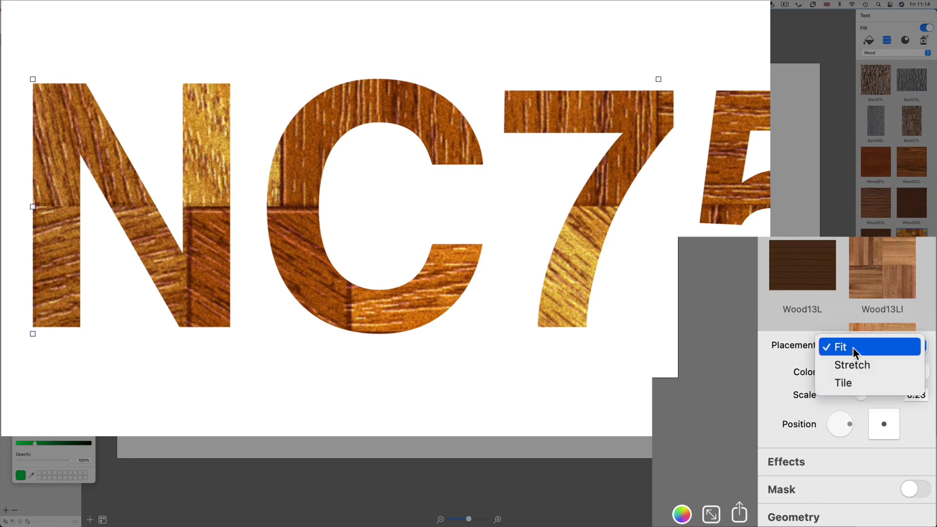
click(856, 380)
Step: Try the Gradient1 and Lines1 textures from the Simple category on the text
click(881, 53)
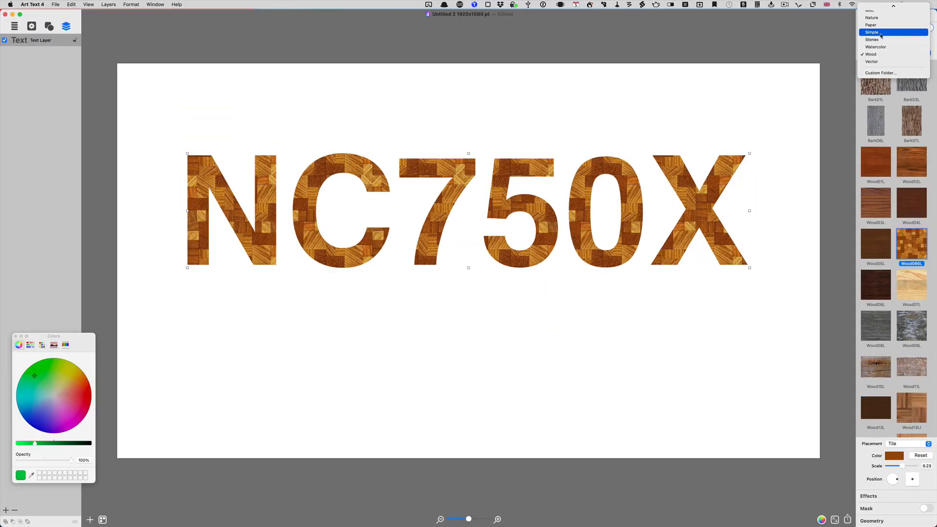
click(881, 33)
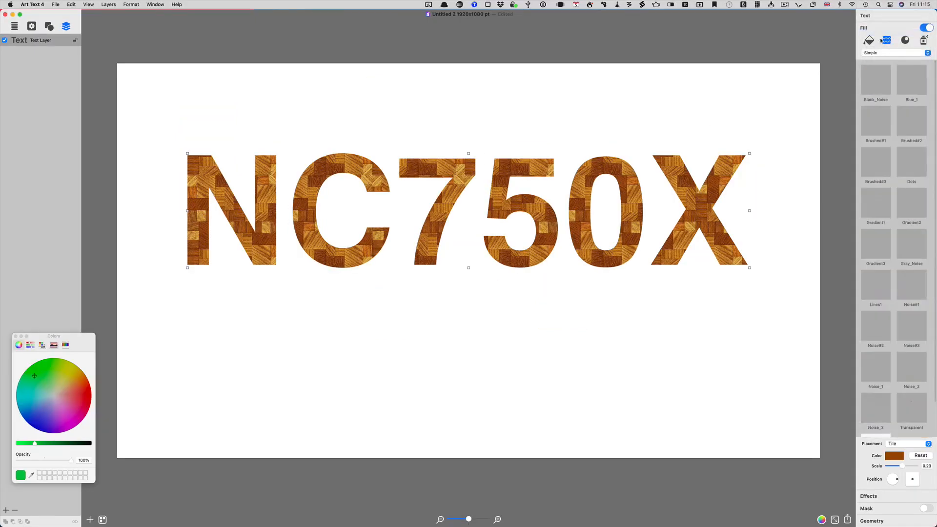
click(879, 196)
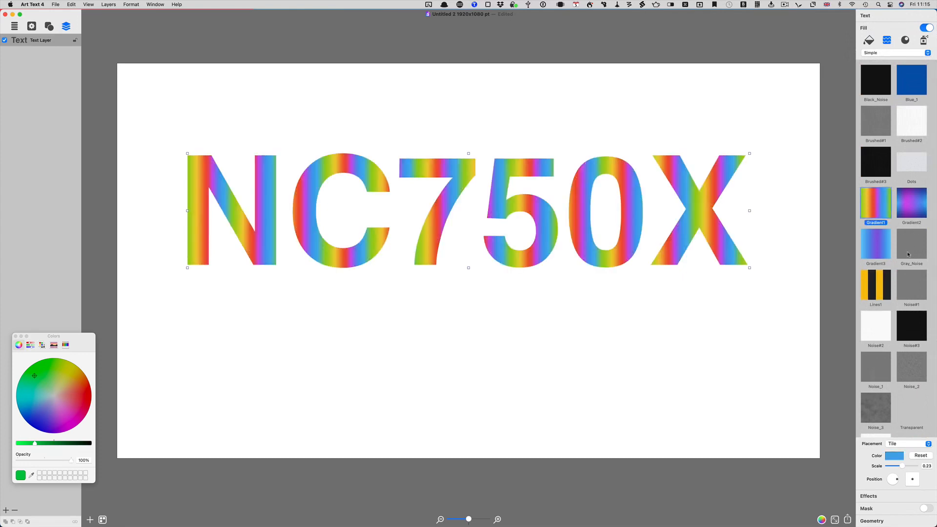
click(881, 288)
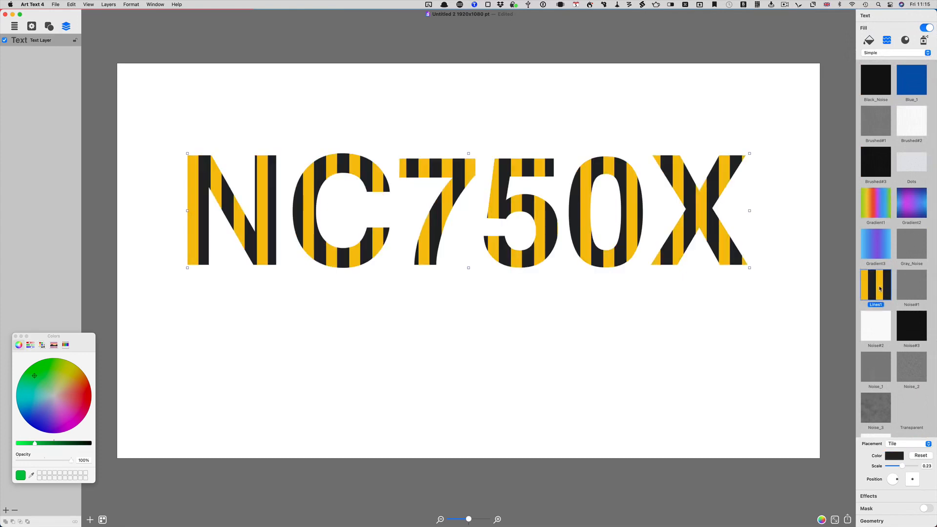
scroll(879, 288, down, 1)
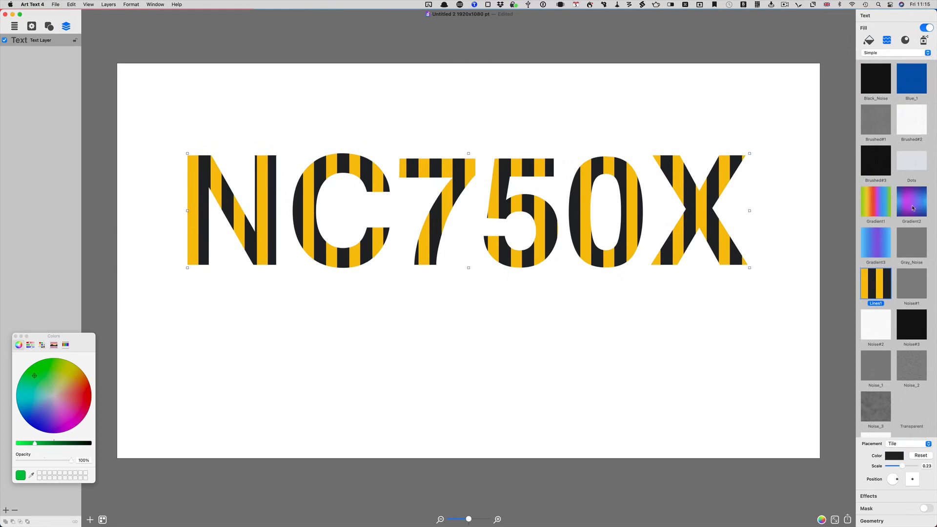
Step: Fill the text with the Gradient2 texture, and rotate and shift the pattern so its bands run diagonally
click(913, 206)
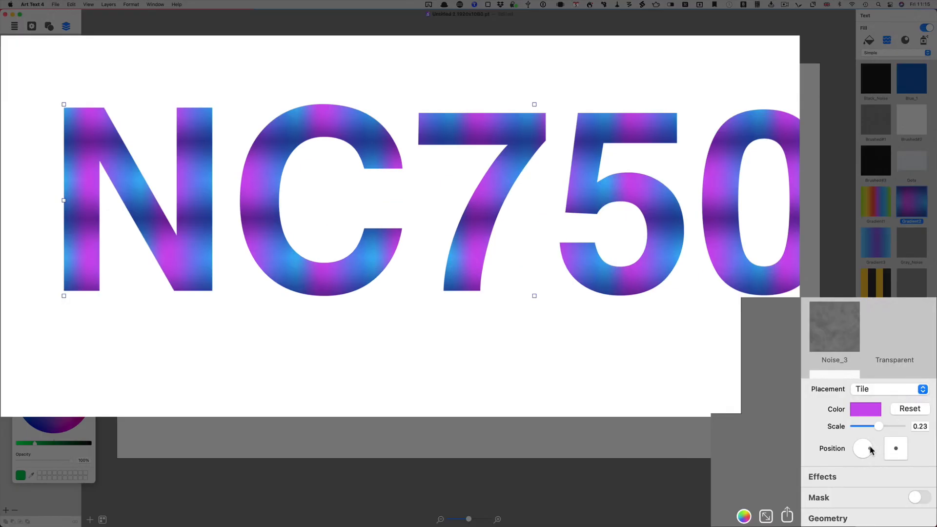
drag(896, 479, 896, 476)
drag(869, 444, 904, 450)
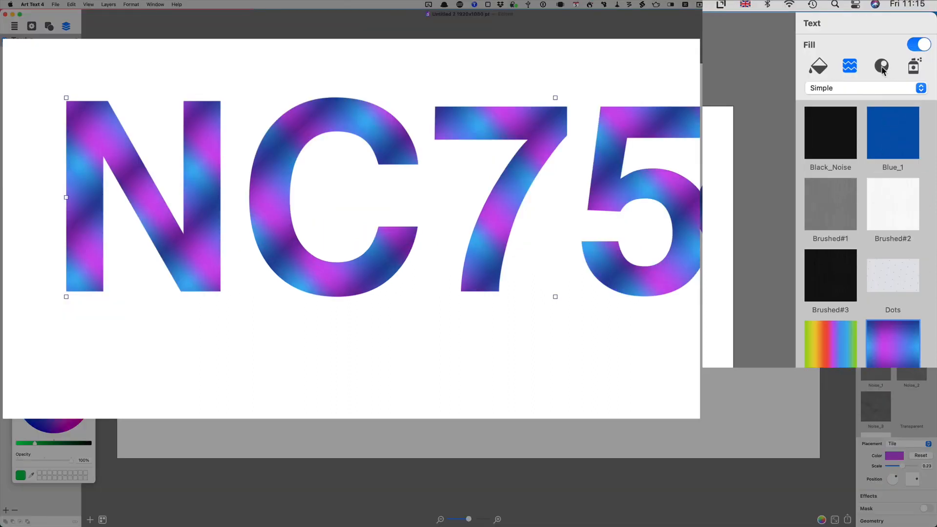
Step: Preview Artistic shading materials 01 and 04 on the text, and apply Brush_01 from the Brushes category
click(881, 65)
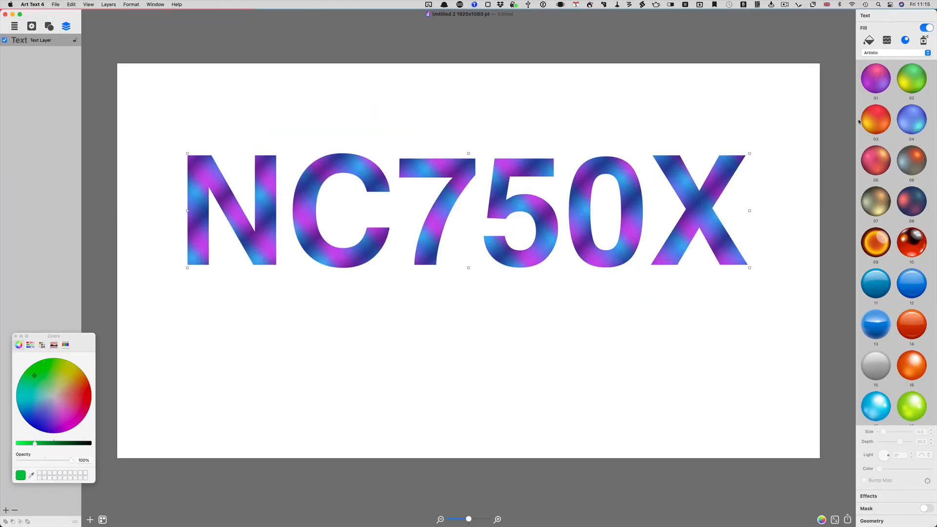
click(880, 82)
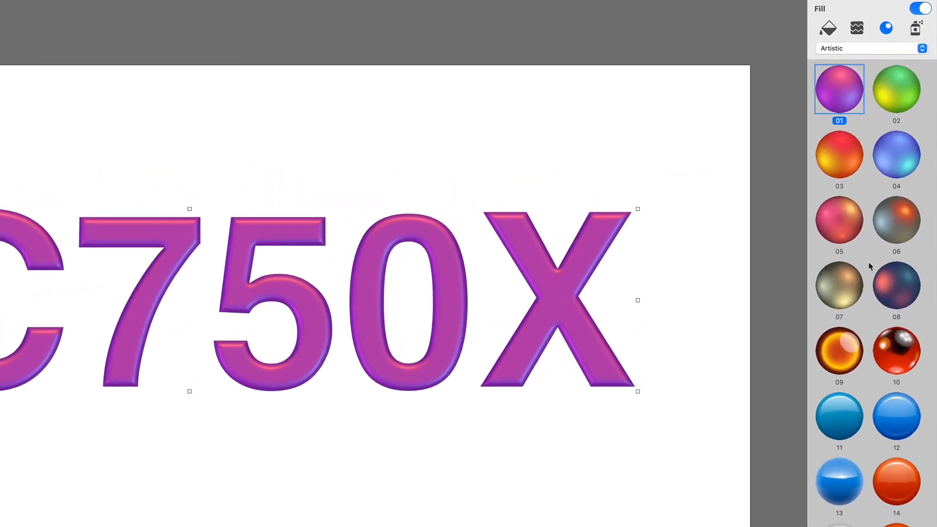
click(887, 164)
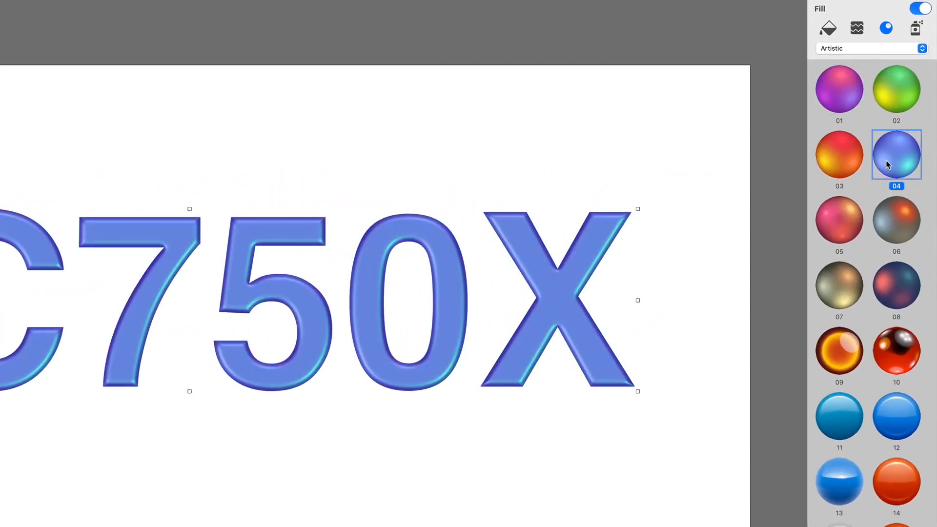
click(869, 48)
click(864, 63)
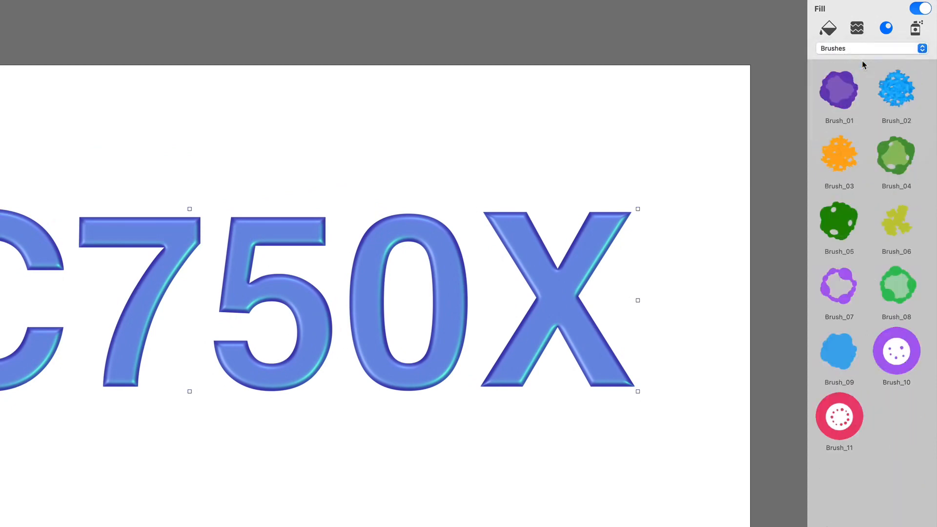
click(837, 107)
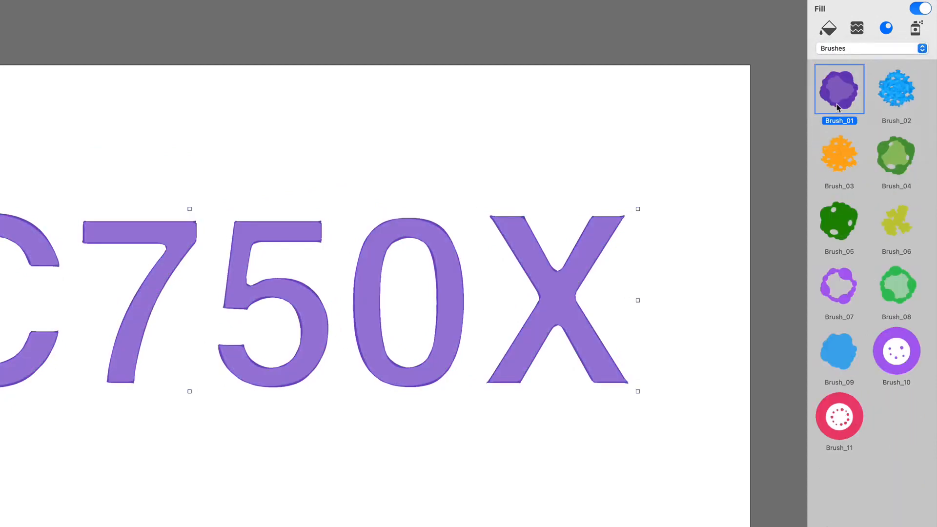
Step: Try the Brush_02, Brush_04 and Brush_07 shading materials on the text
click(895, 102)
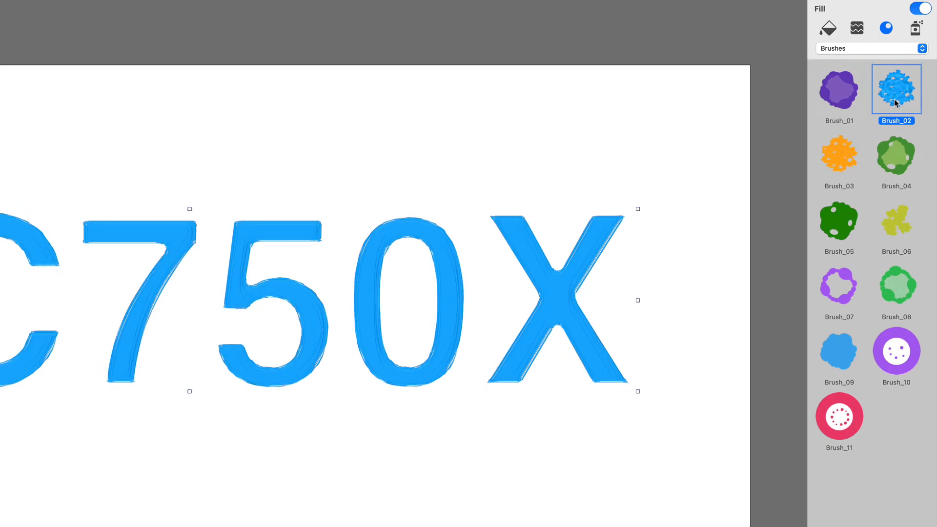
click(892, 171)
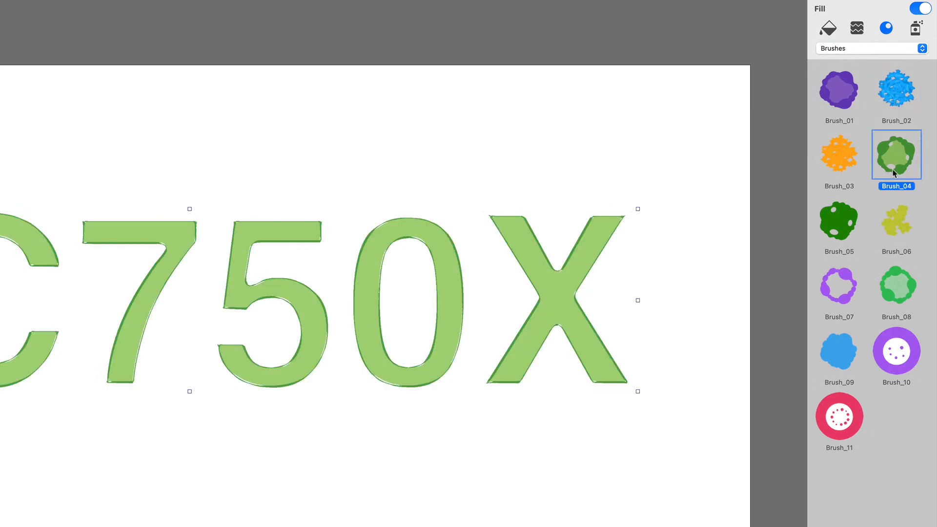
click(846, 291)
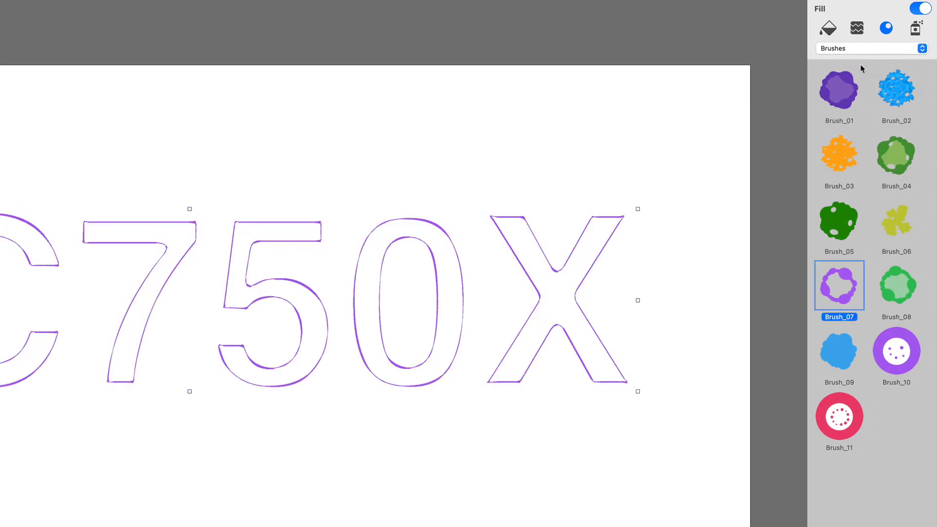
Step: Apply shading material 06 from the Simple category to the text
click(862, 51)
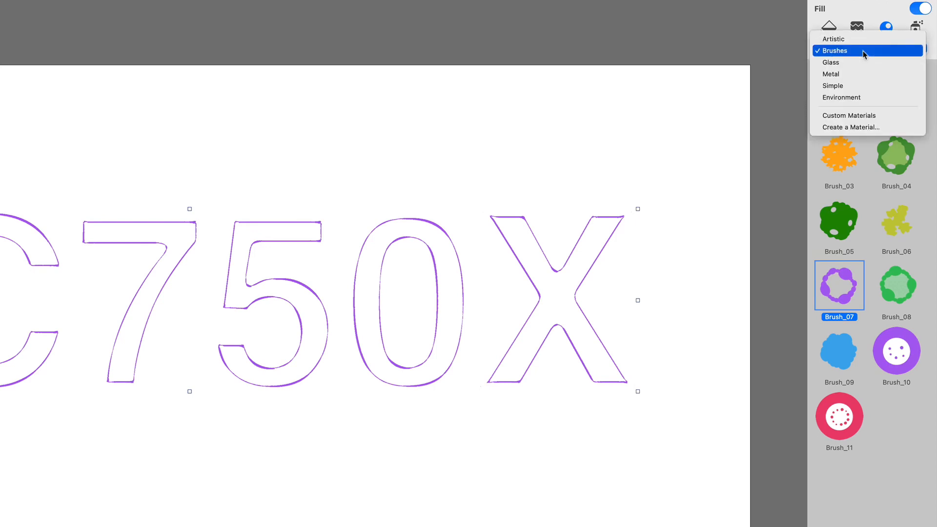
click(852, 84)
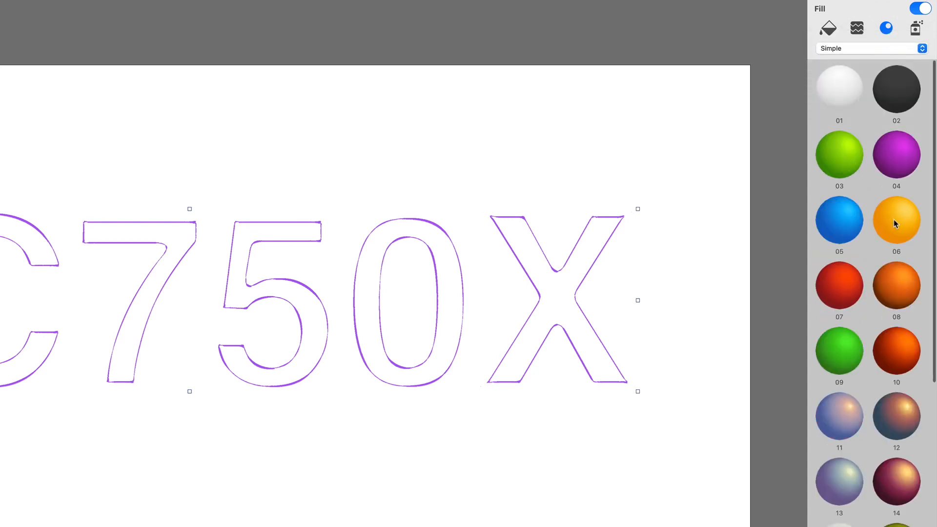
click(893, 221)
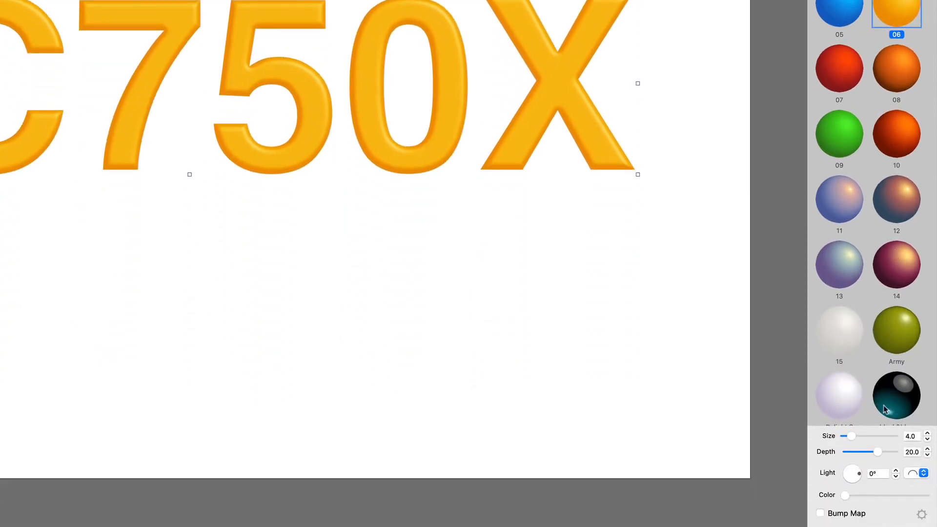
Step: Set the shading size to 4.5, the depth to 25.5 and the light angle to 279°
click(853, 437)
drag(854, 437, 856, 437)
mouse_move(874, 453)
mouse_down()
mouse_move(883, 453)
mouse_move(822, 485)
mouse_move(832, 495)
mouse_move(812, 497)
mouse_move(824, 486)
mouse_up()
drag(817, 521, 846, 500)
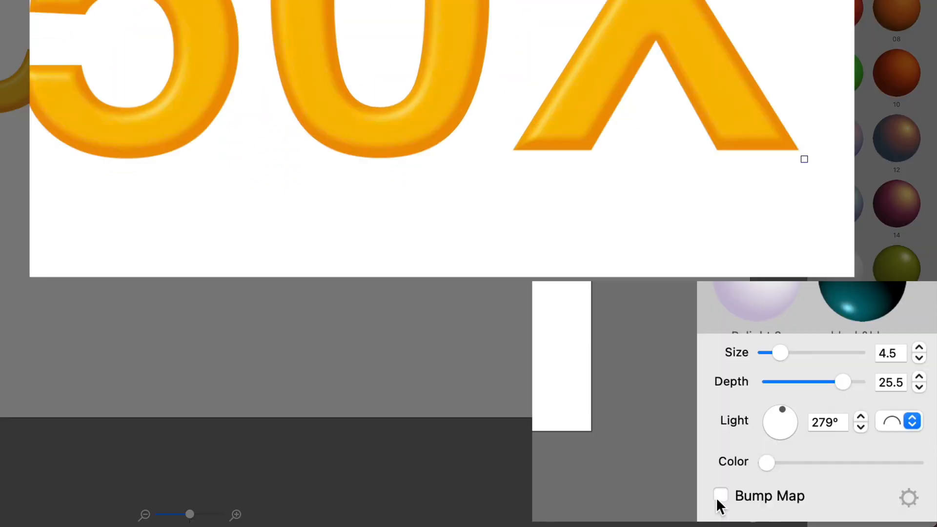
Step: Enable the shading's bump map and replace its texture with the cracked-line mask
click(720, 495)
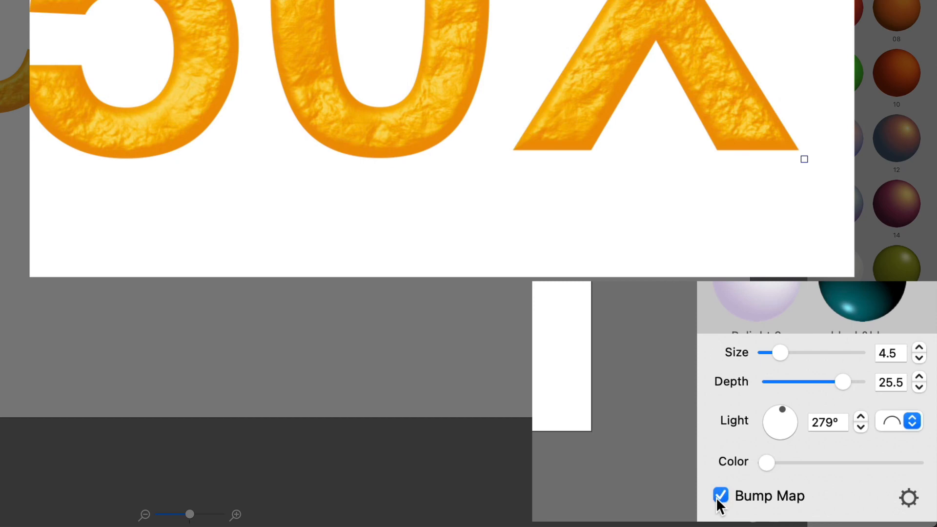
click(908, 497)
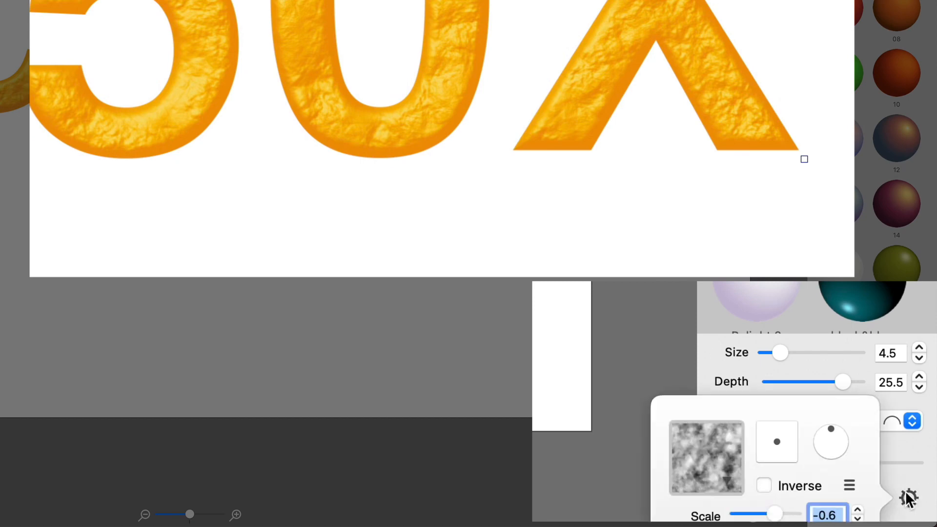
click(721, 457)
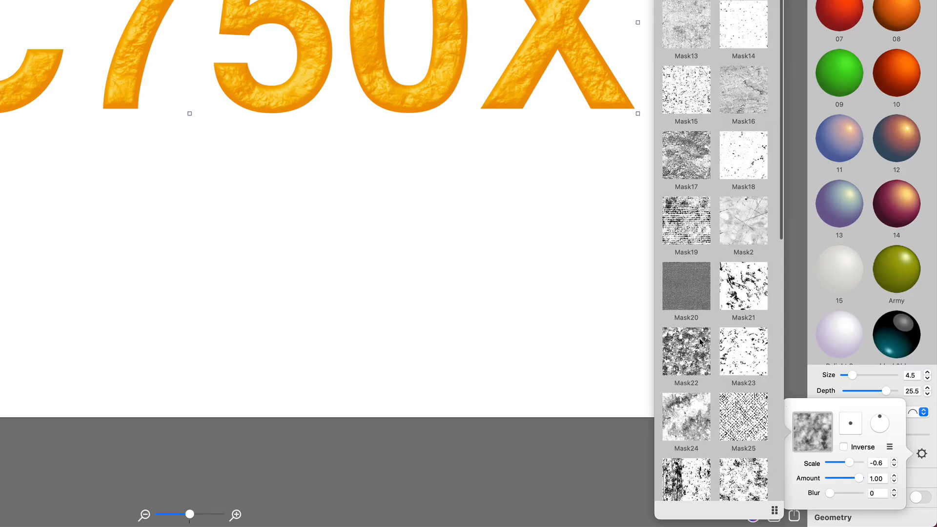
click(700, 341)
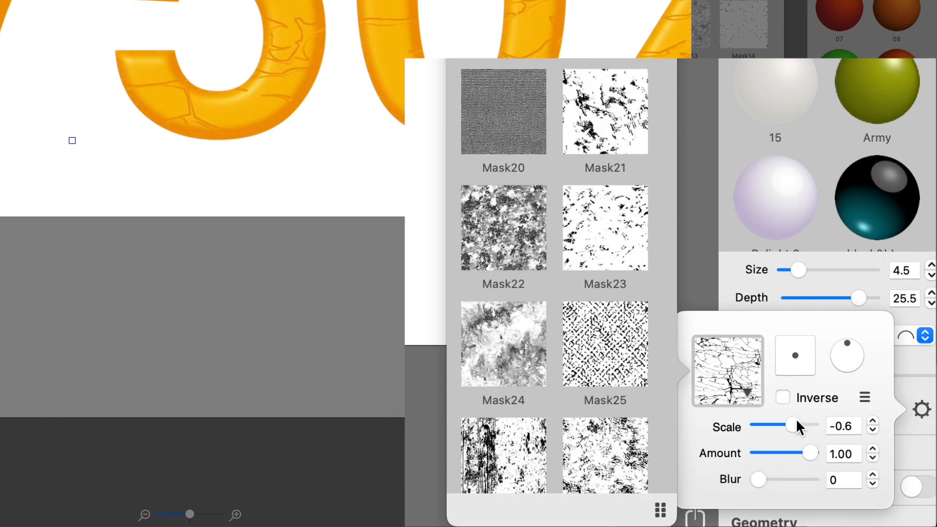
Step: Set the bump map scale to -1.46, rotate and shift its crack pattern, and set the shading size to 5.0
drag(797, 426, 787, 429)
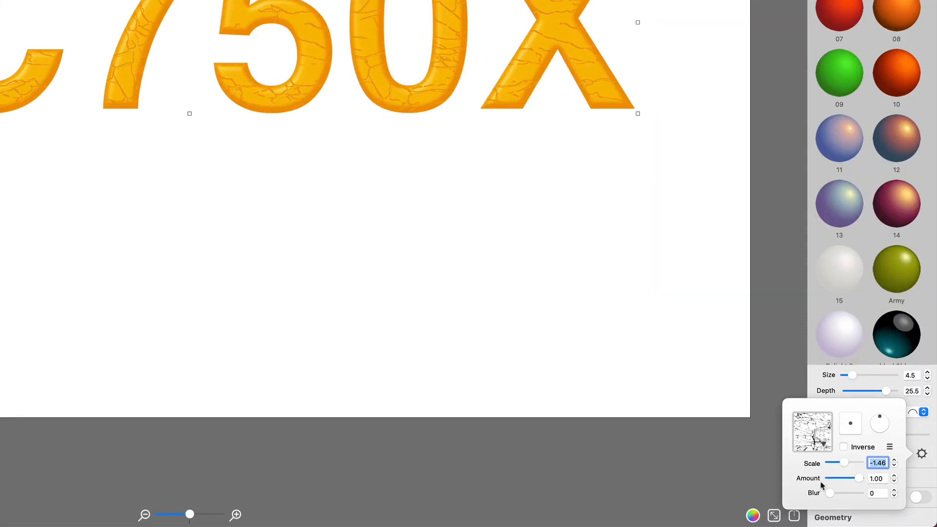
scroll(312, 279, up, 3)
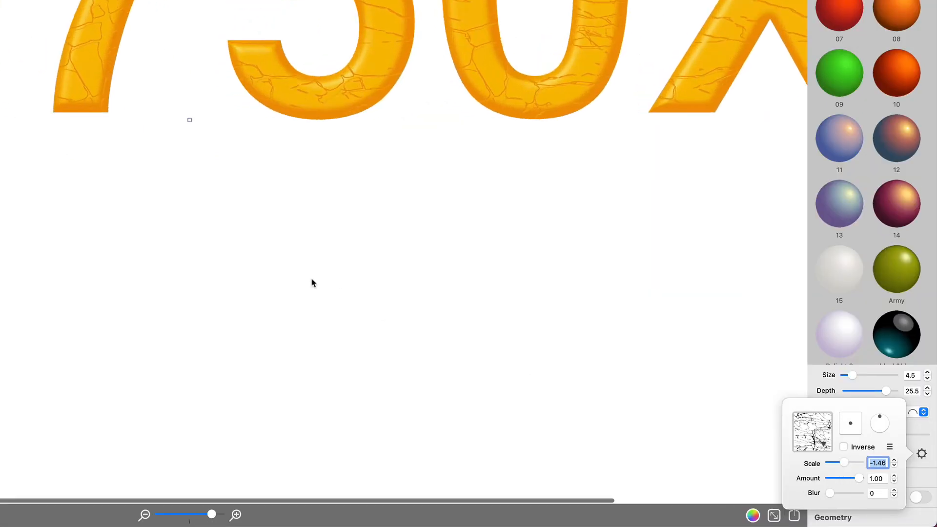
drag(856, 477, 843, 493)
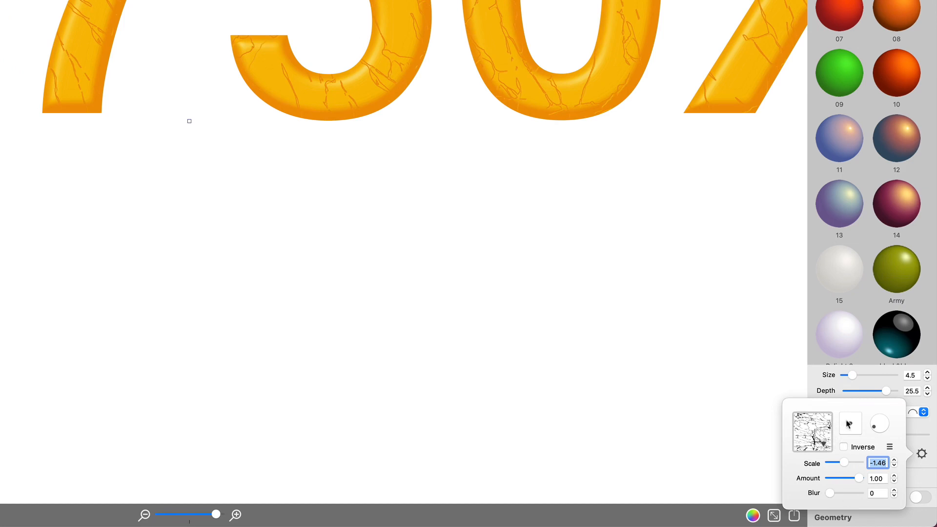
drag(850, 423, 849, 423)
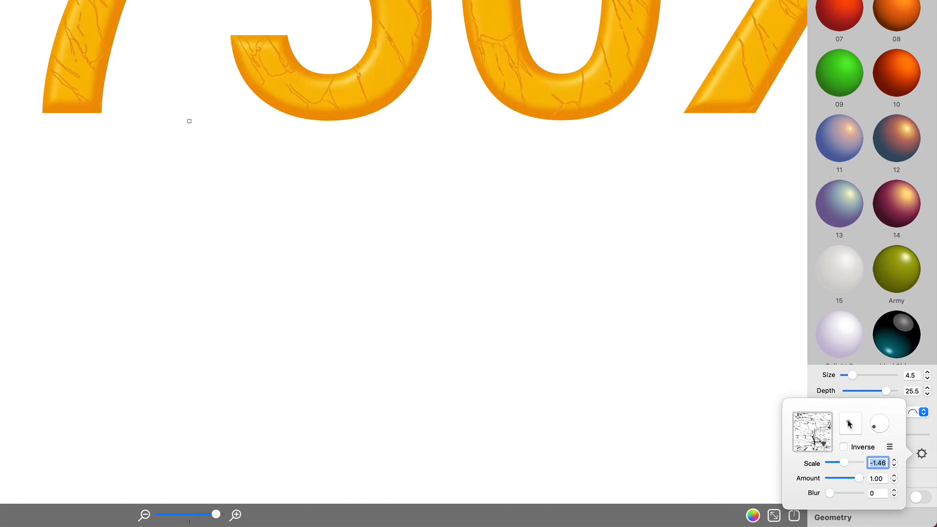
click(812, 379)
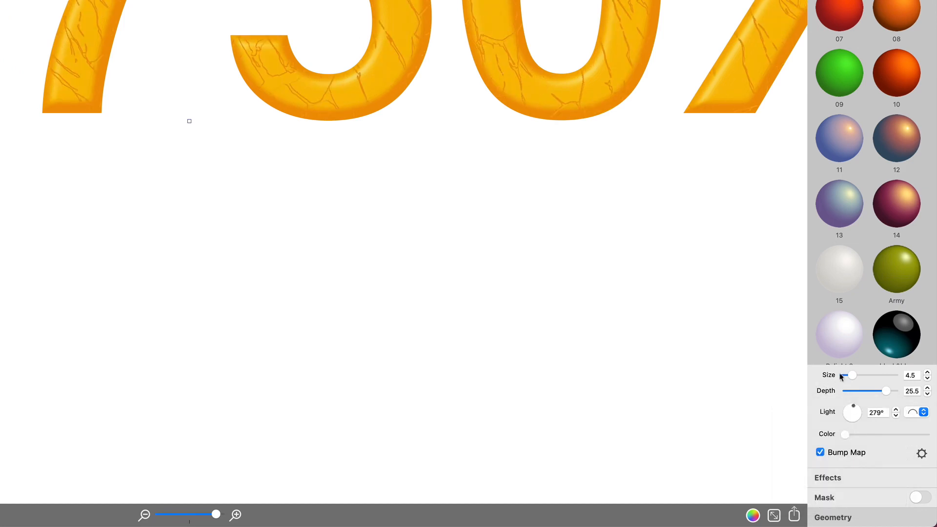
drag(851, 376, 853, 377)
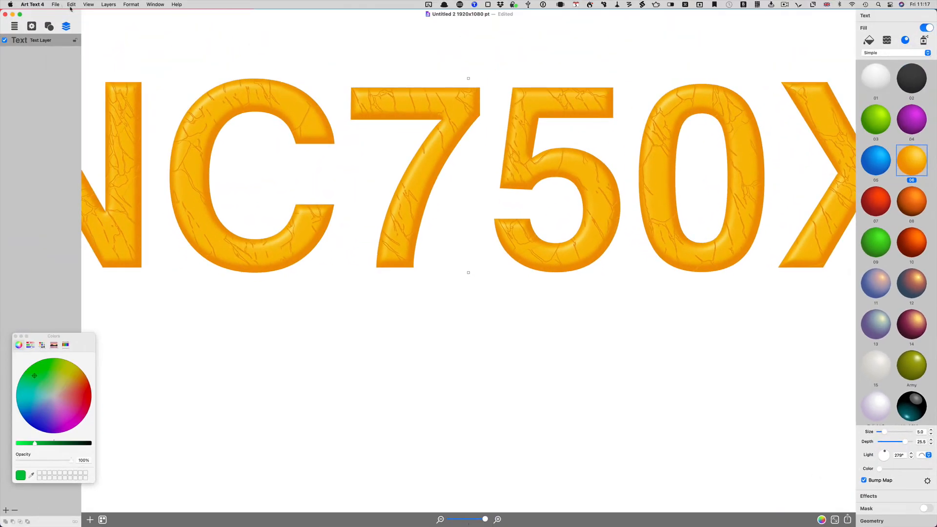
Step: Duplicate the NC750X text layer and align the copy exactly over the original
click(69, 6)
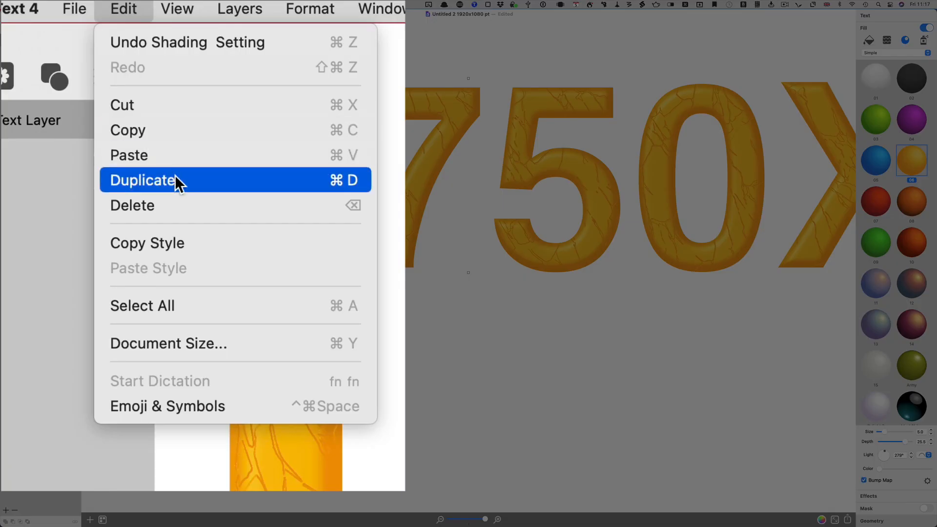
click(85, 60)
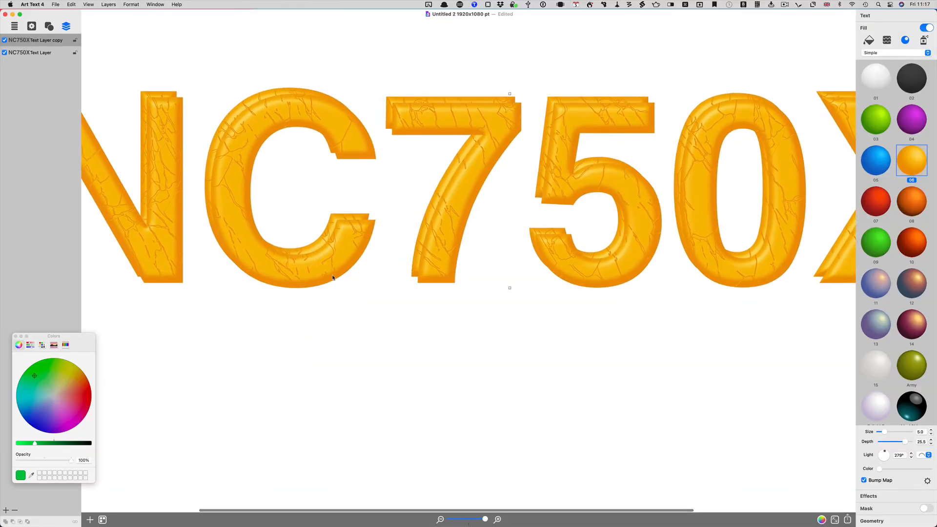
drag(332, 278, 327, 269)
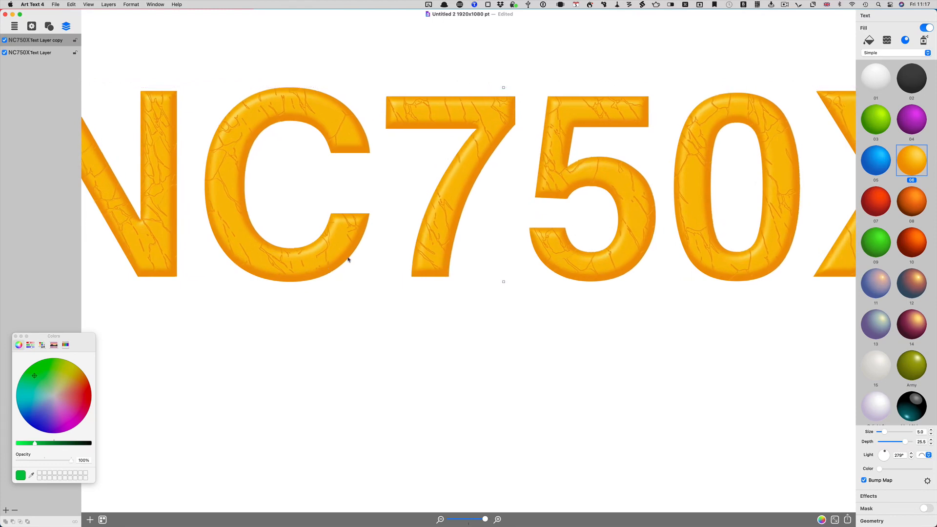
Step: Fill the original Text Layer beneath the copy with a stone-block texture from the Stones category
click(52, 52)
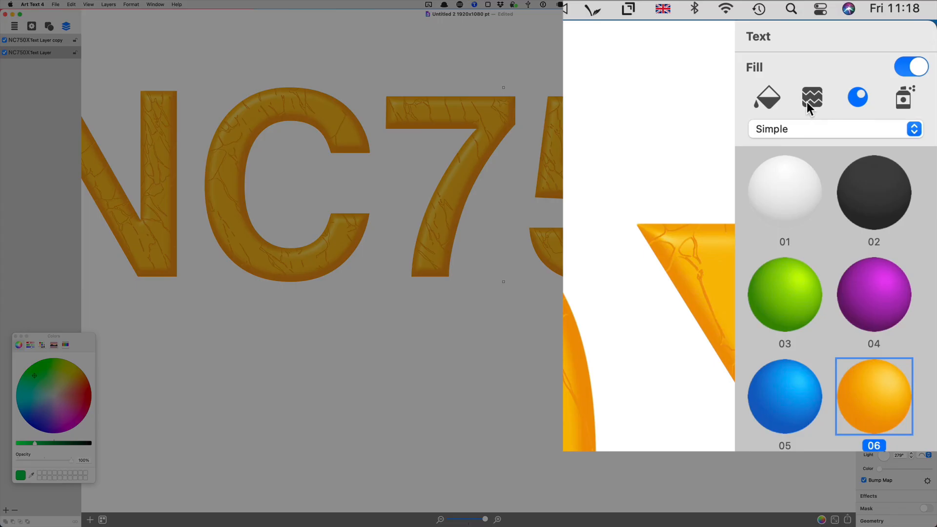
click(807, 104)
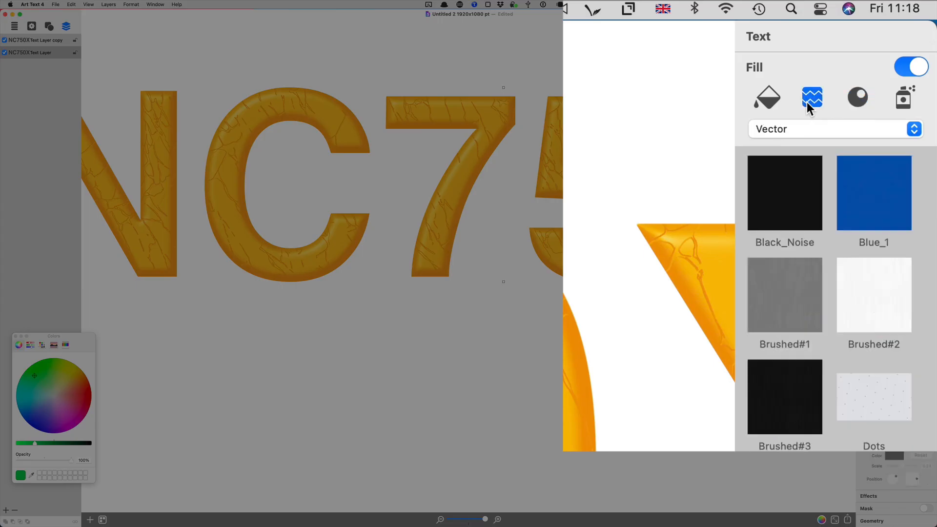
click(806, 129)
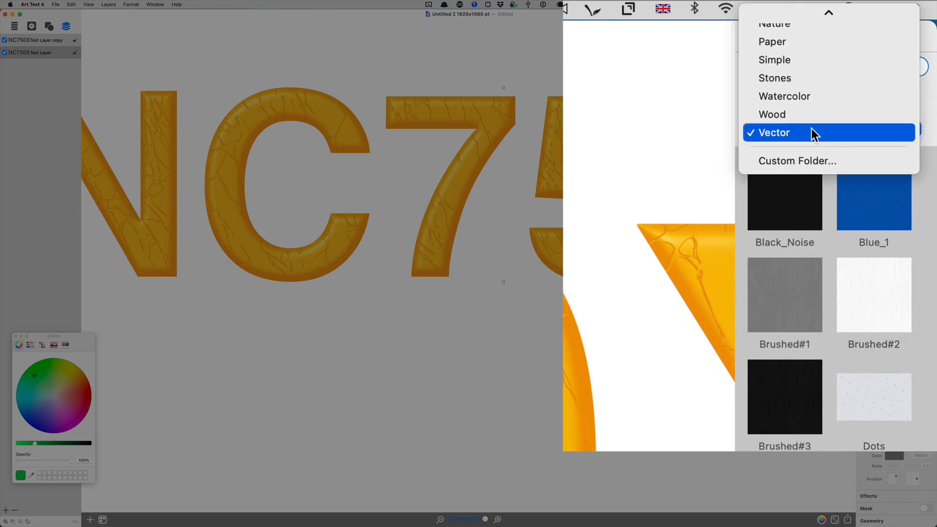
click(806, 80)
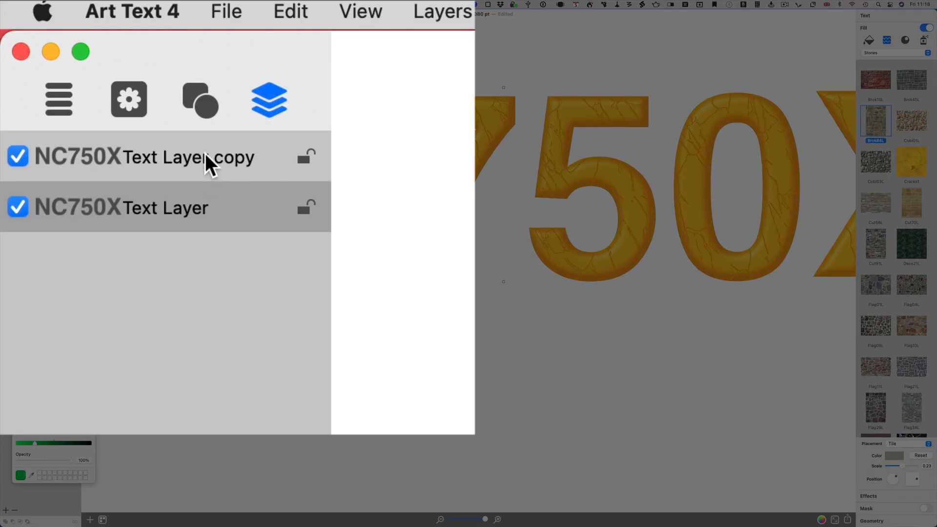
Step: Reduce the opacity of the Text Layer copy to 62%
click(50, 40)
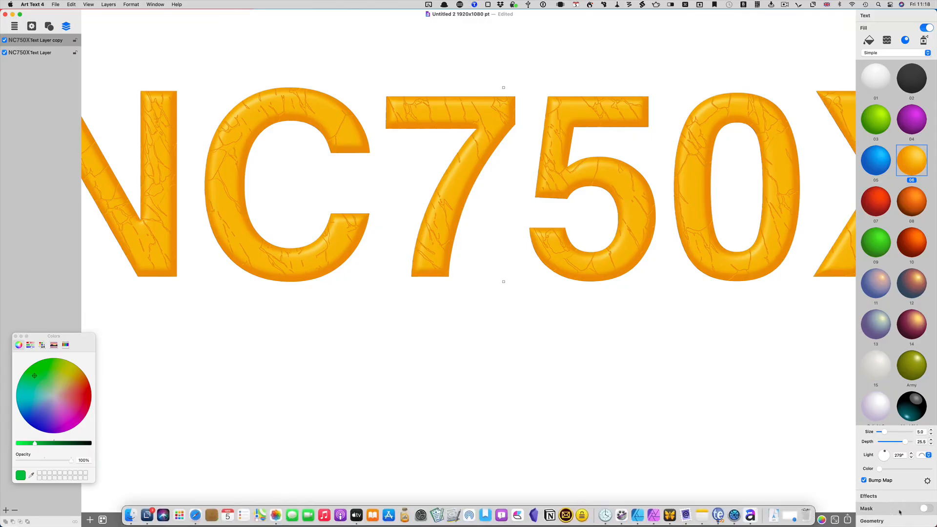
click(873, 496)
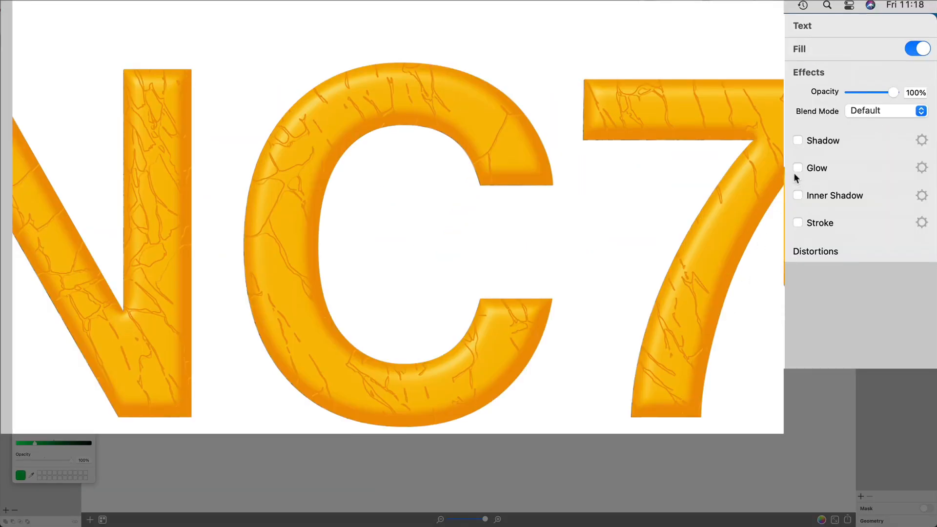
mouse_move(888, 91)
mouse_down()
mouse_move(859, 93)
mouse_move(873, 93)
mouse_up()
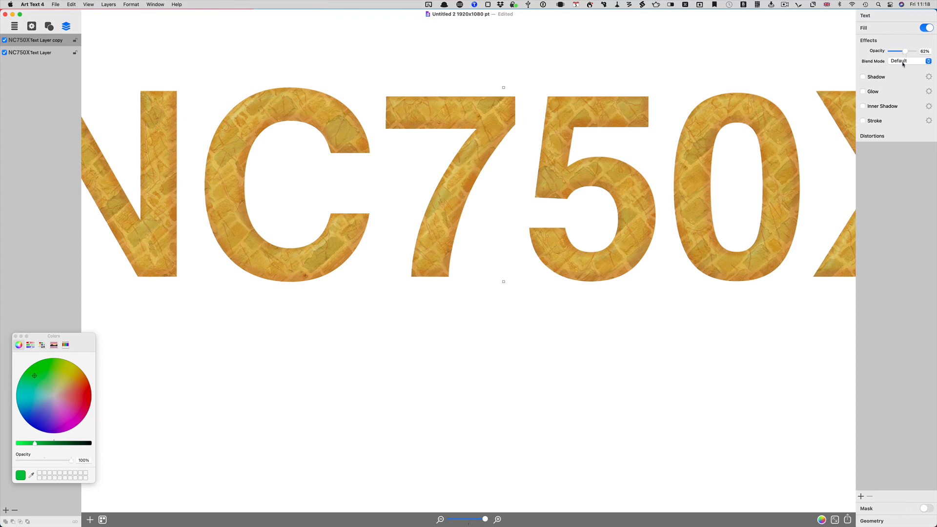
Step: Set the copy's blend mode to Darken and raise its opacity to 100%
click(904, 61)
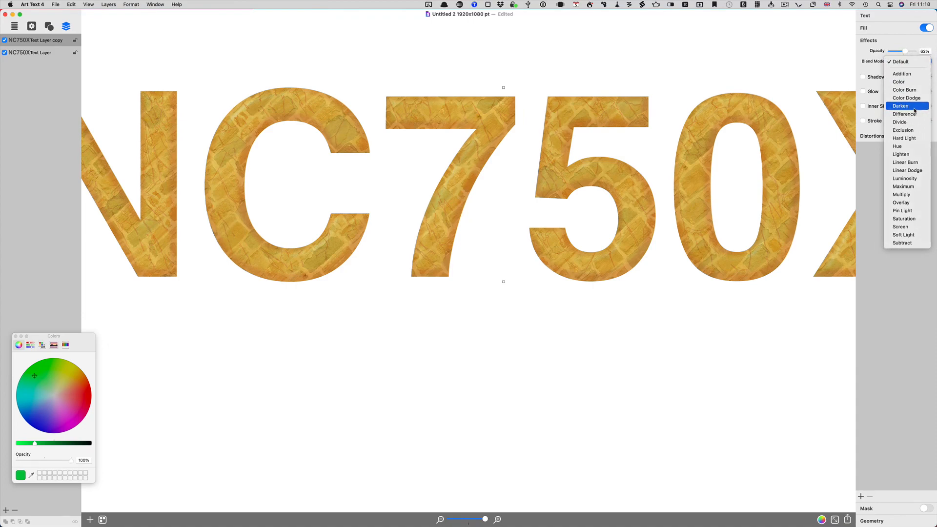
click(907, 105)
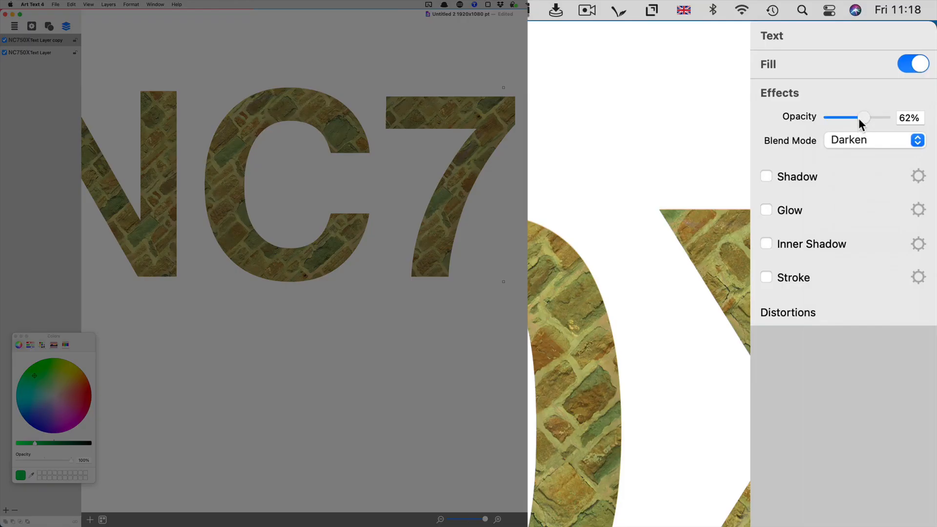
drag(904, 51, 918, 51)
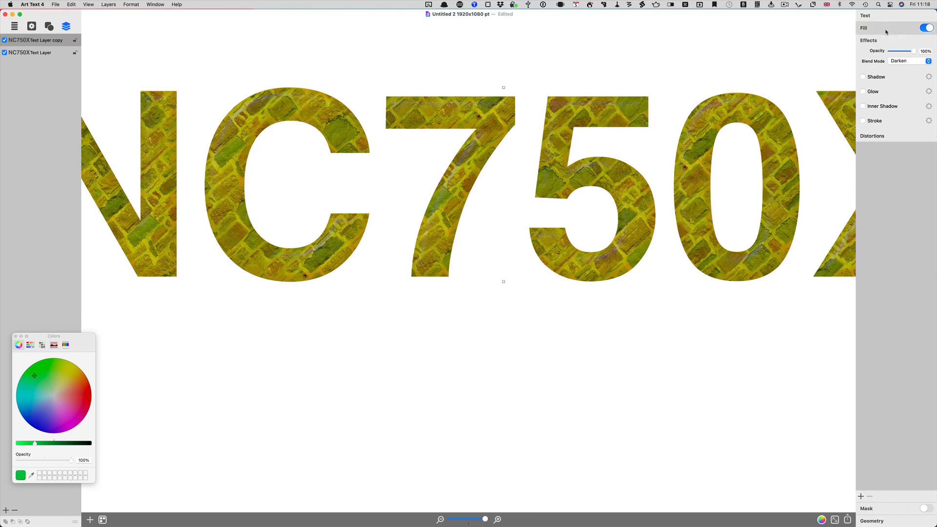
Step: Try the Difference blend mode on the text copy, and set the blend mode to Multiply
click(910, 61)
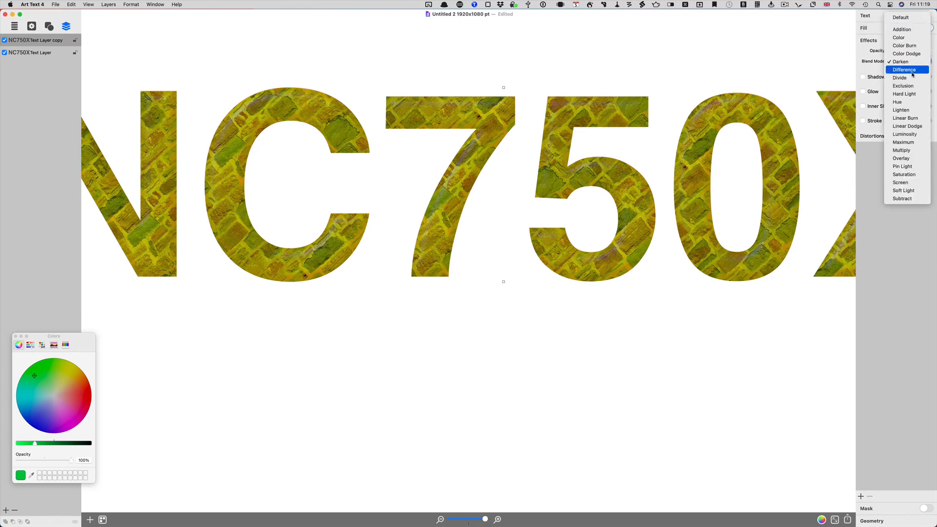
click(907, 70)
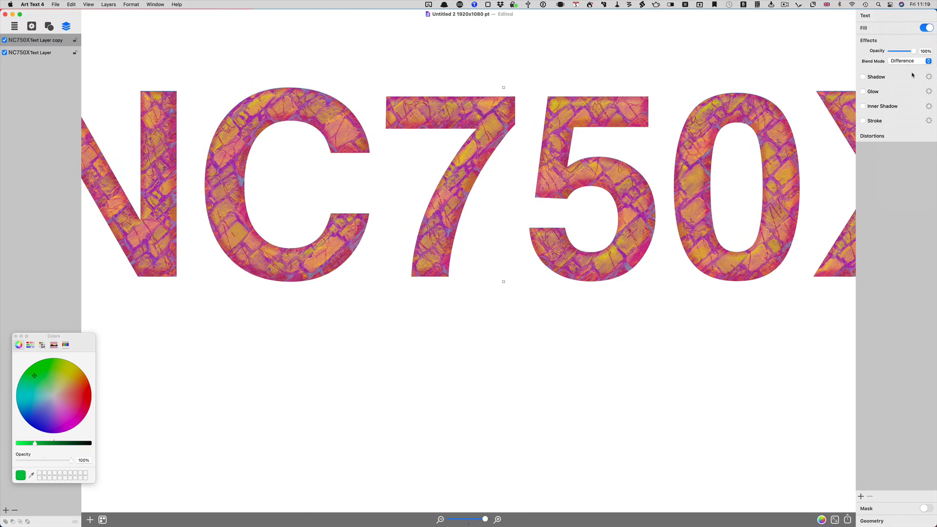
scroll(505, 116, up, 1)
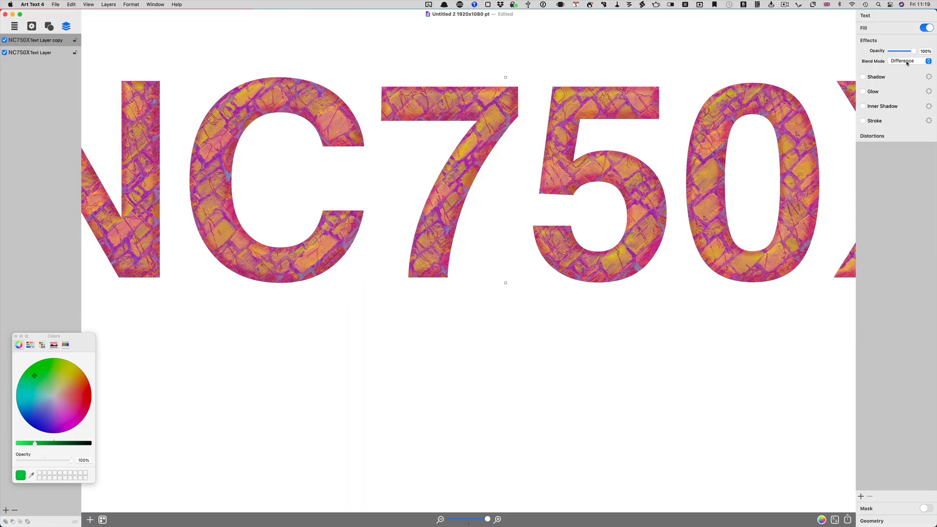
click(906, 62)
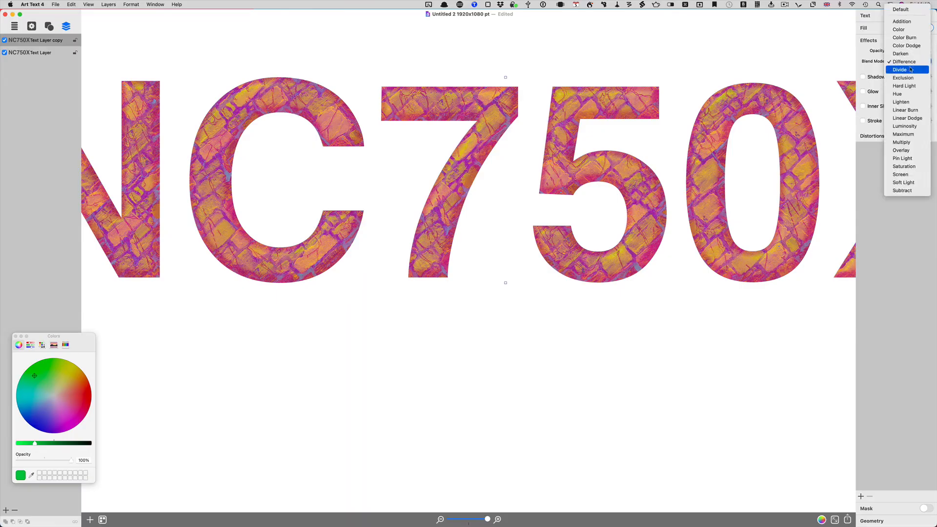
click(916, 78)
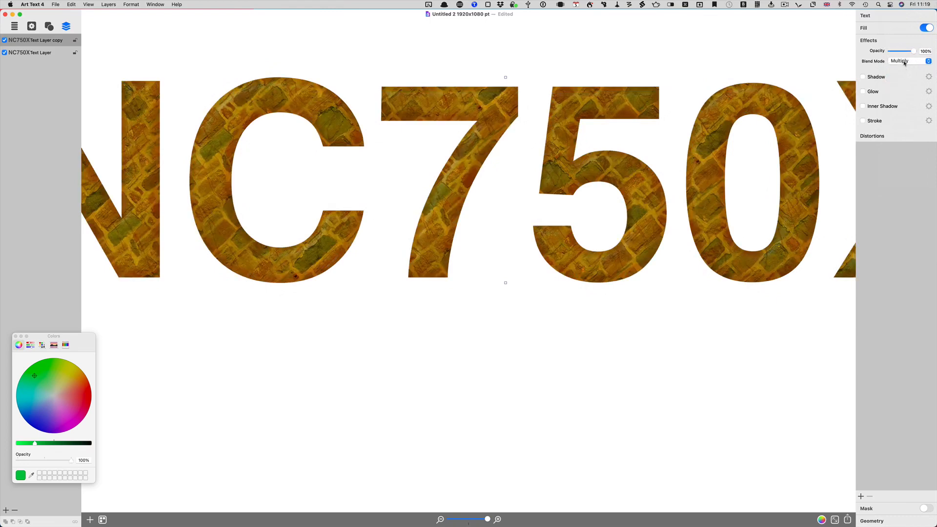
Step: Set the blend mode of the Text Layer copy to Saturation
click(904, 62)
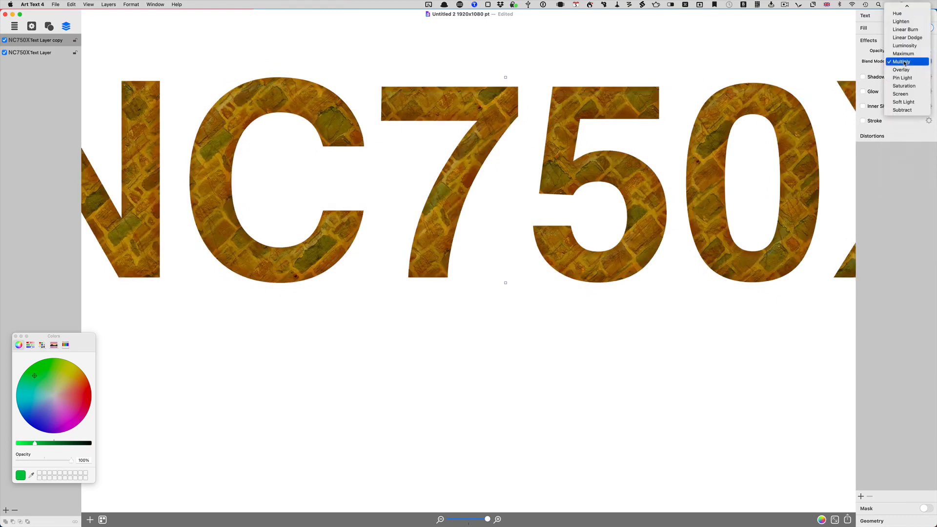
click(909, 86)
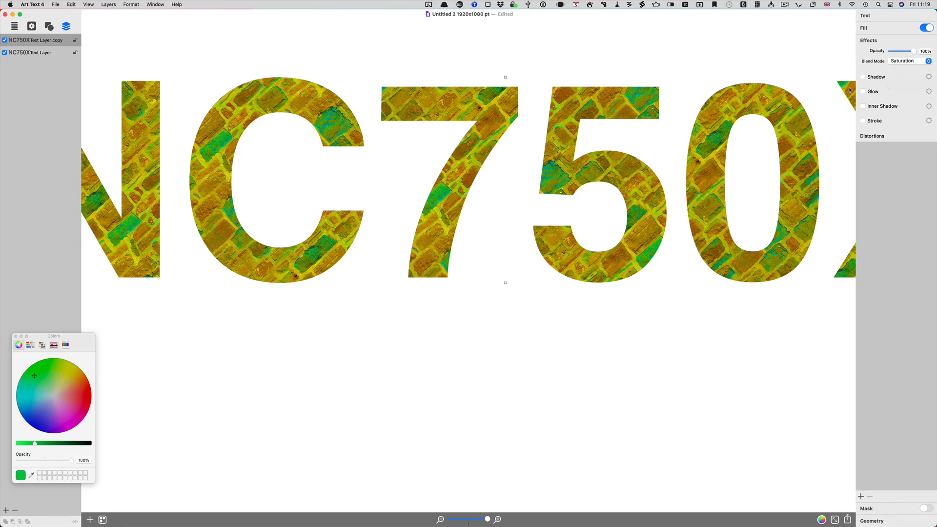
click(863, 78)
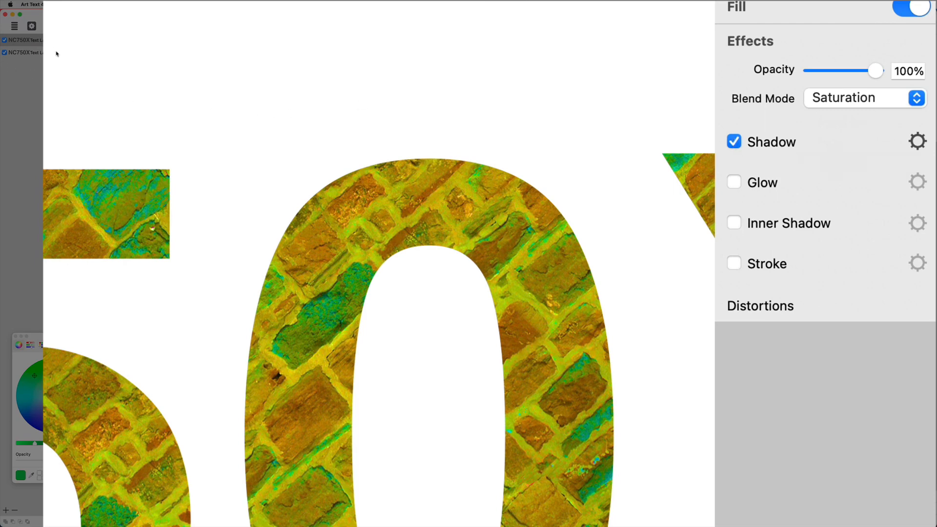
key(super+z)
key(super+z)
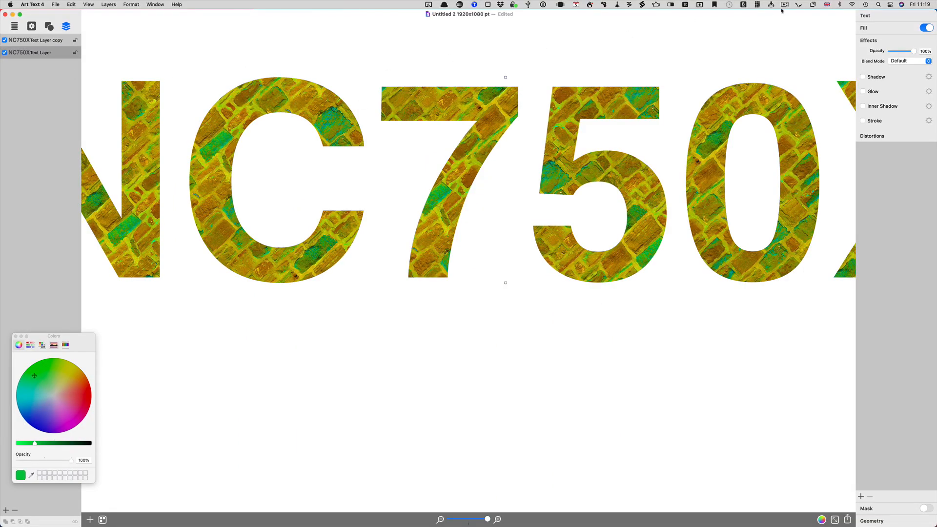
Step: Turn on a shadow for the original Text Layer, with a distance of 17.7 and an angle of 110°
click(863, 76)
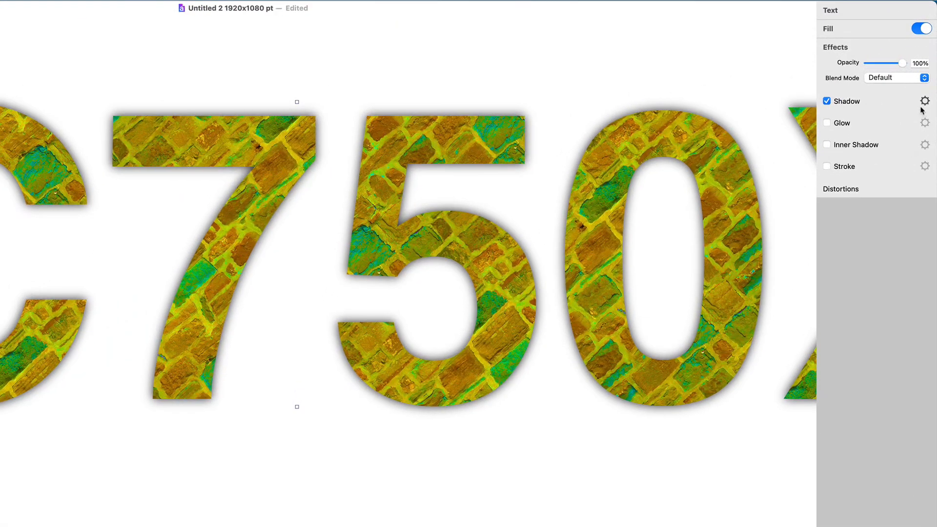
click(925, 101)
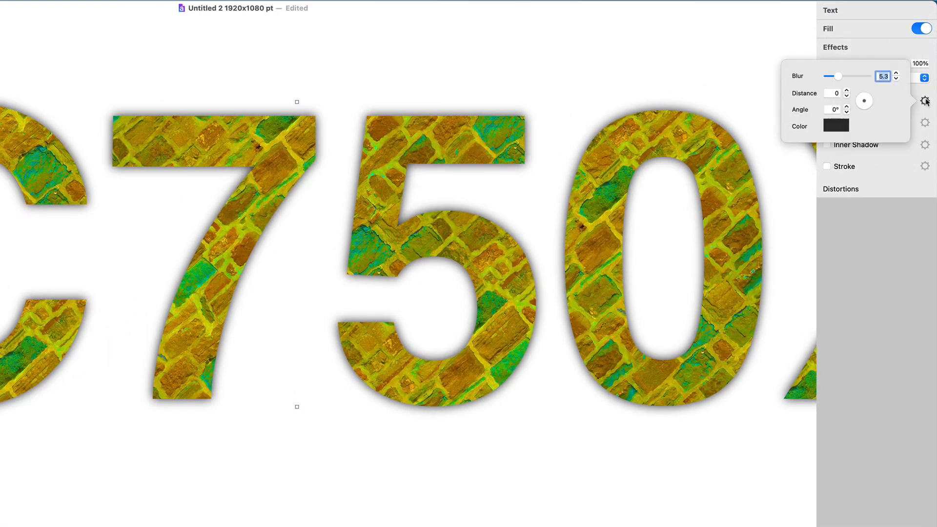
drag(862, 98, 875, 114)
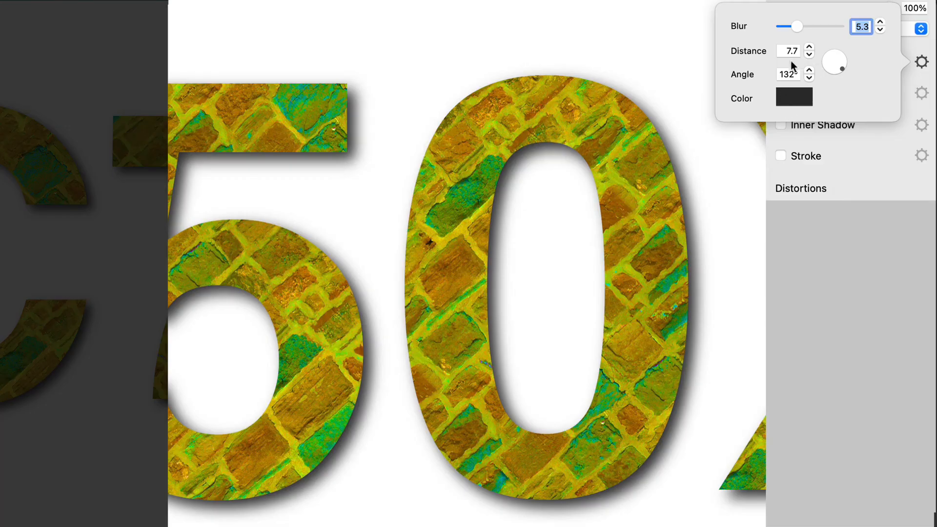
drag(808, 48, 808, 49)
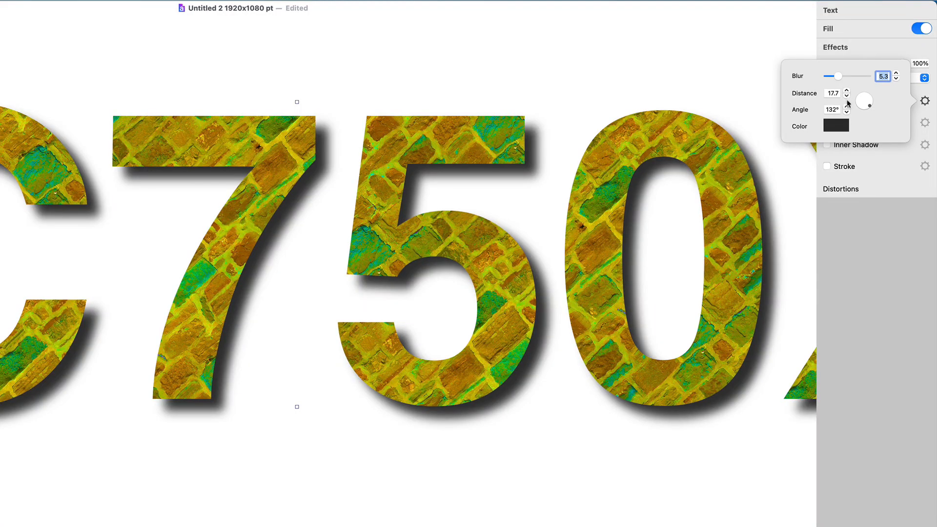
drag(848, 108, 848, 108)
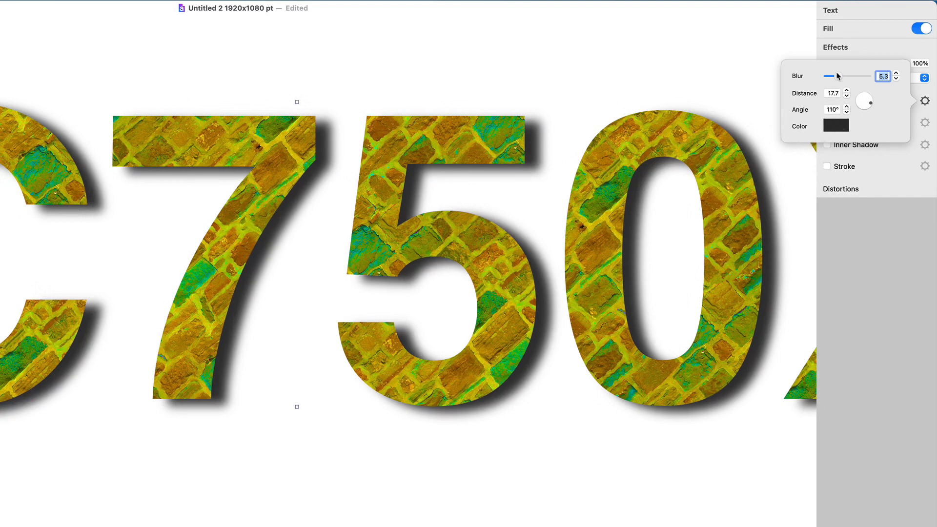
Step: Try a hard-edged shadow with a blur of 0.4, and bring back the soft blur
mouse_move(838, 76)
mouse_down()
mouse_move(845, 77)
mouse_move(828, 80)
mouse_up()
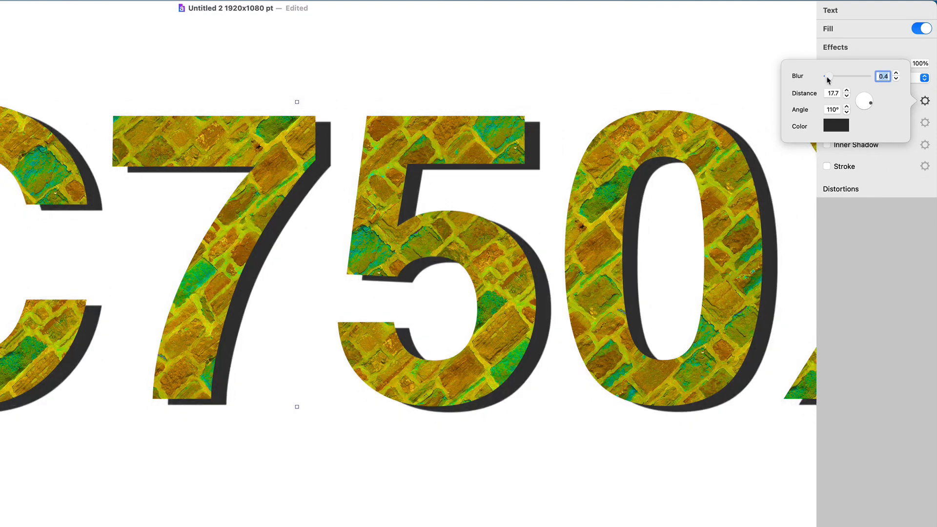
drag(828, 80, 836, 78)
click(857, 217)
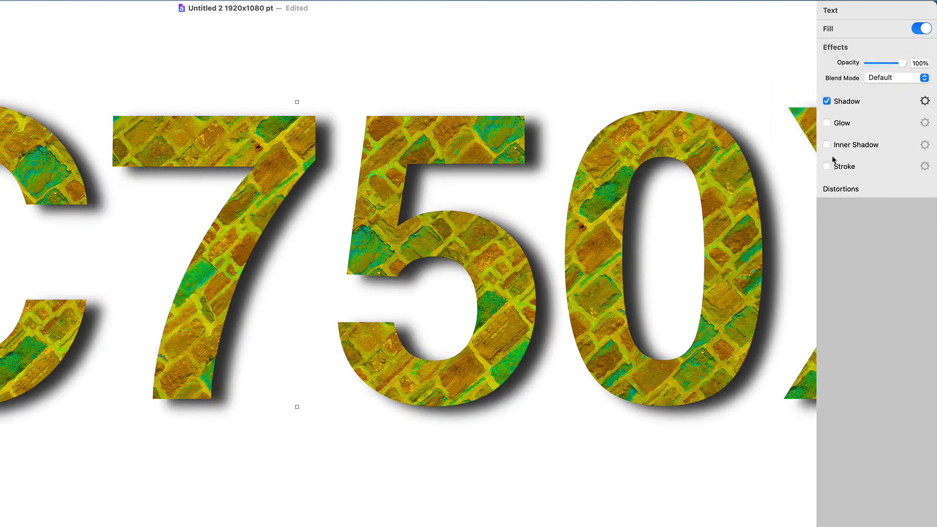
Step: Add a black stroke 7.5 wide to the original Text Layer
click(826, 167)
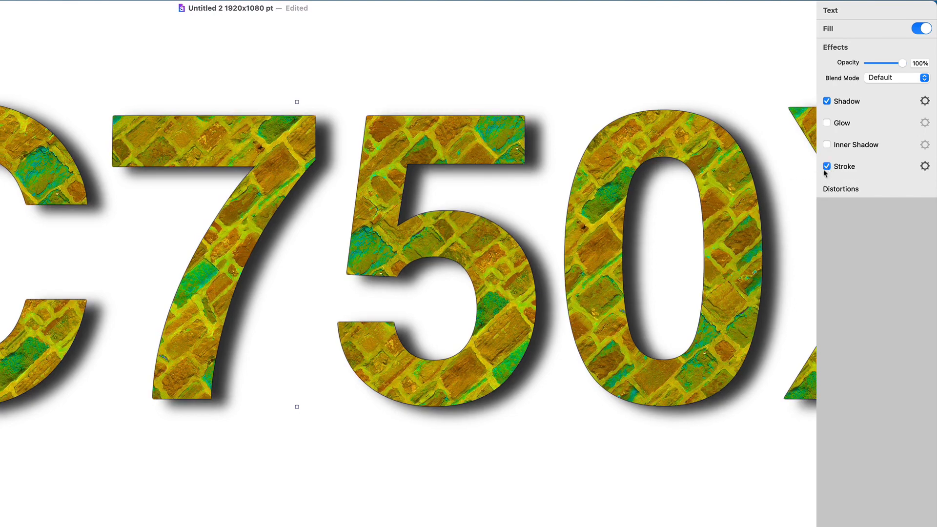
click(924, 166)
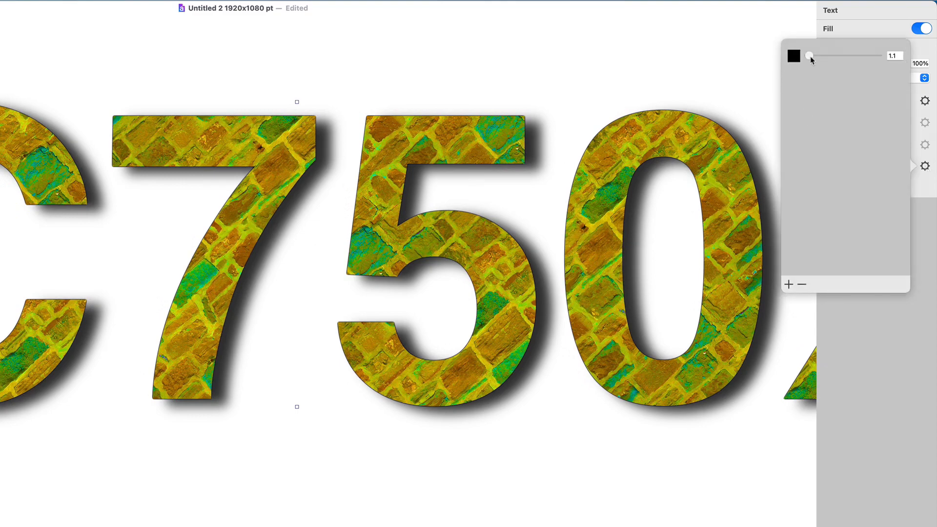
drag(810, 56, 824, 57)
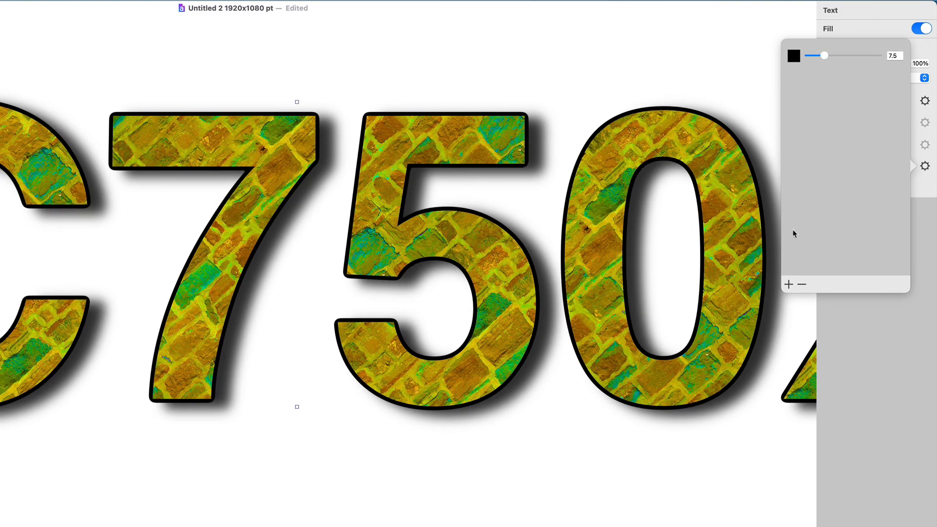
Step: Add a second, grey stroke 10.5 wide around the black one, plus a third outer stroke
click(788, 284)
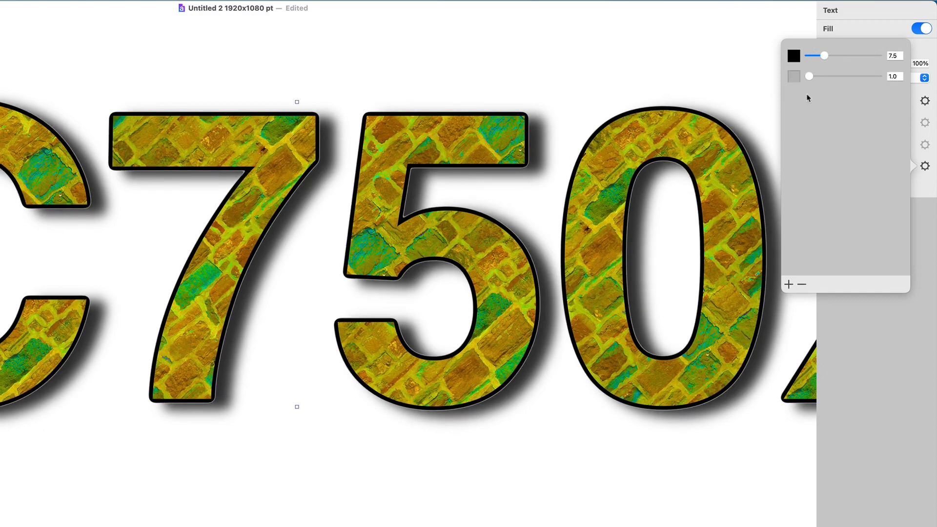
drag(809, 76, 831, 82)
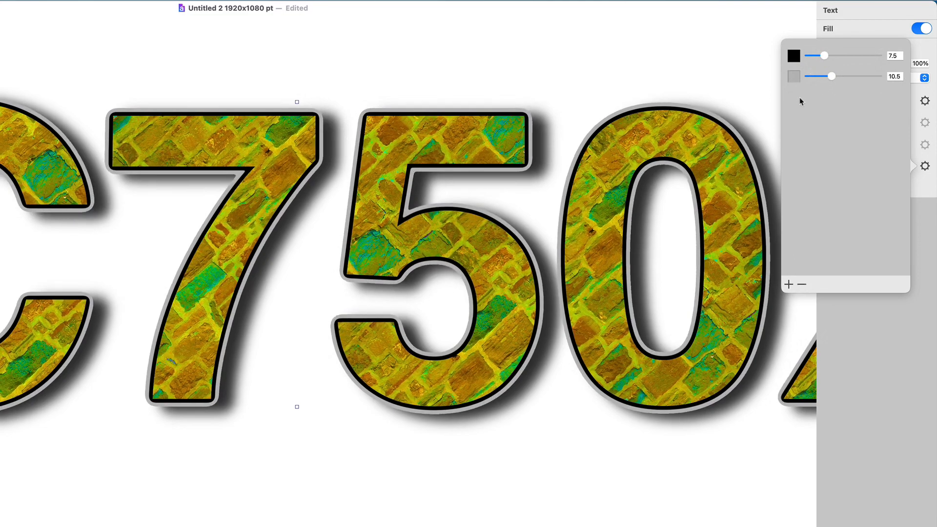
click(788, 284)
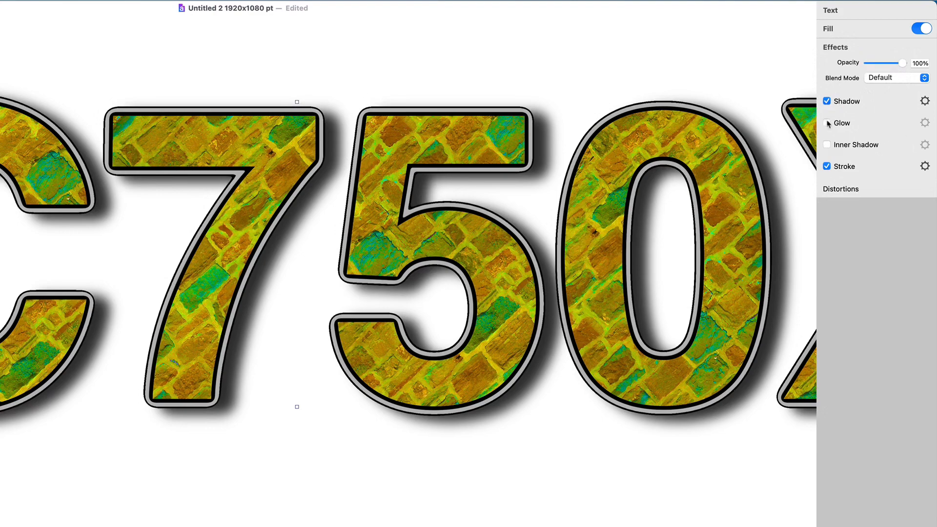
Step: Turn on the text's glow and try its red second colour, leaving only the yellow-orange first colour enabled
click(827, 123)
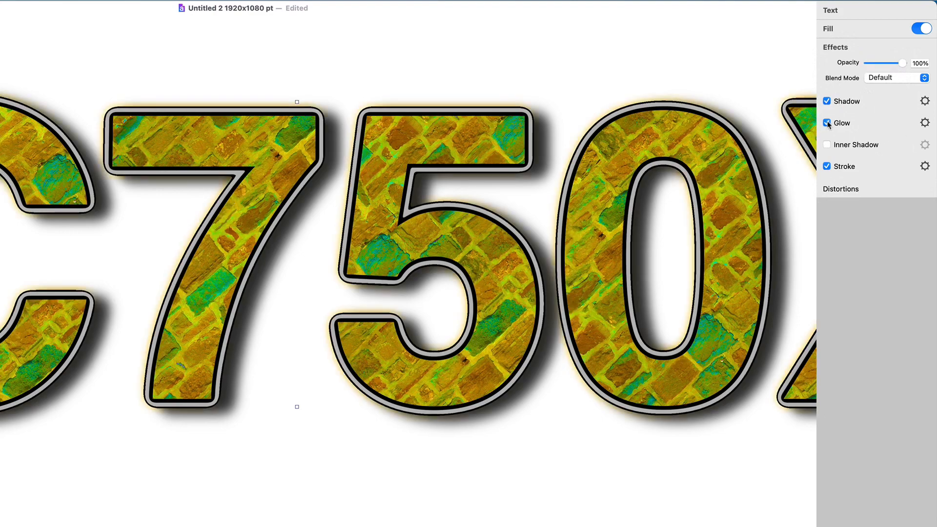
click(925, 123)
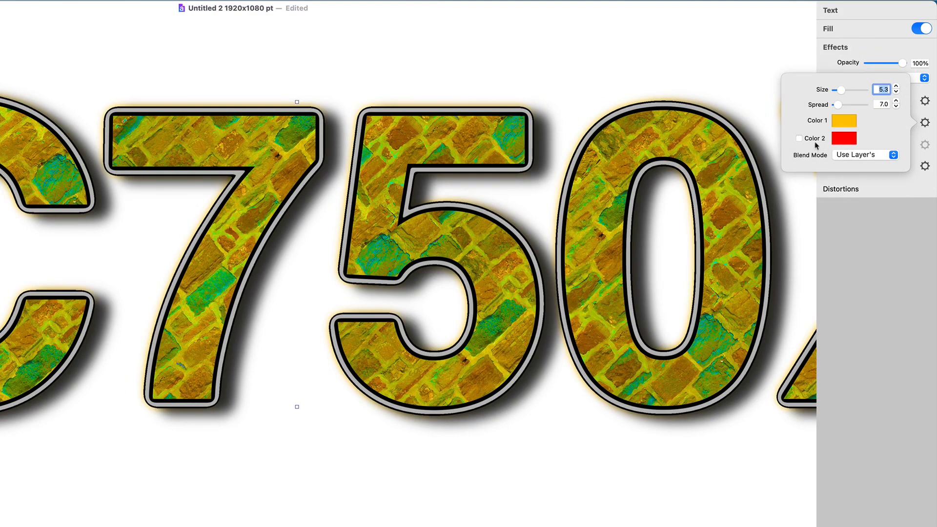
click(799, 139)
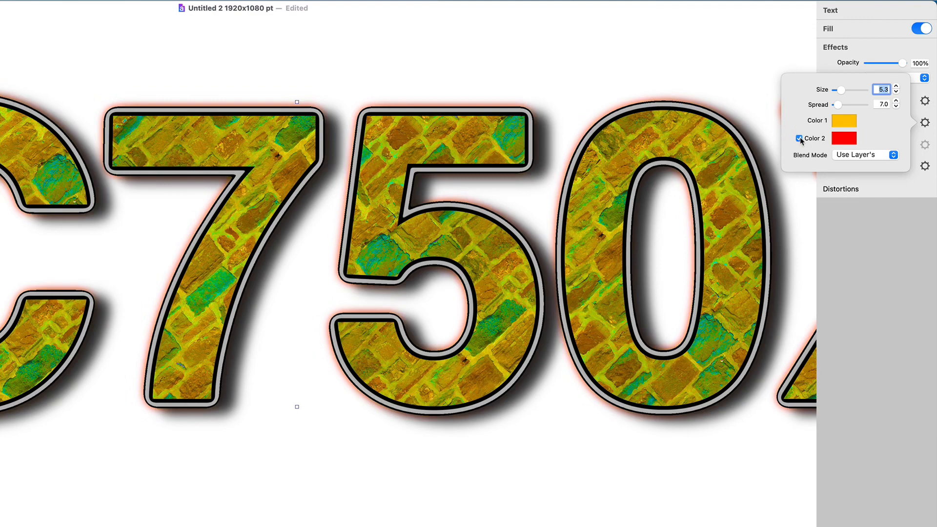
click(799, 138)
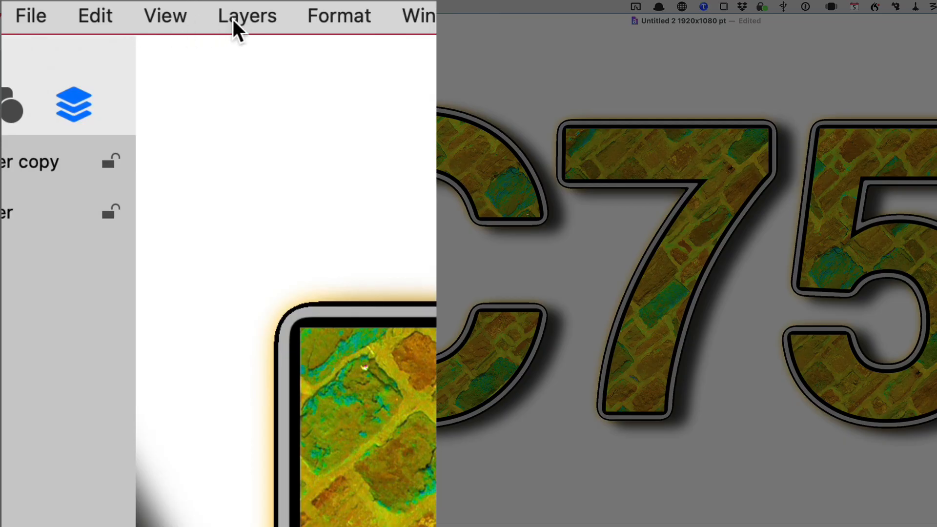
Step: Add a background layer and recolour the bottom stop of its linear gradient to dark purple
click(234, 22)
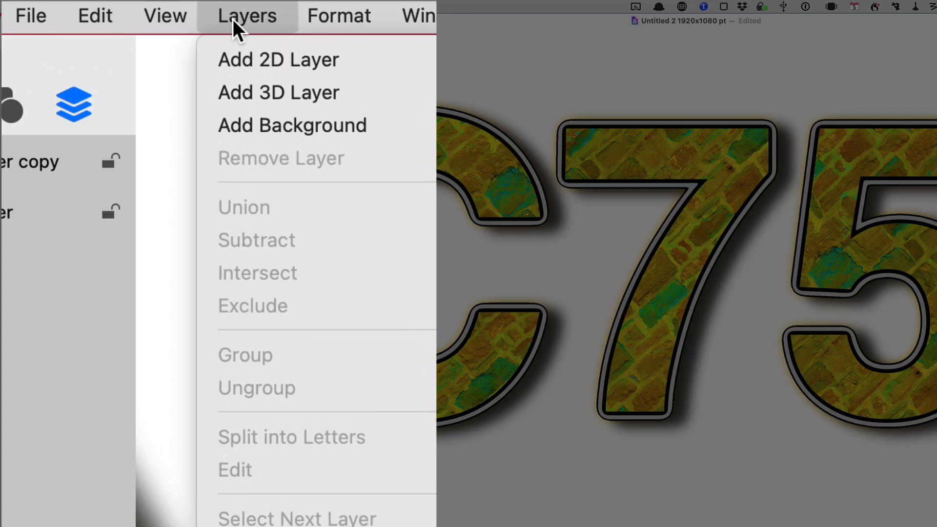
click(362, 126)
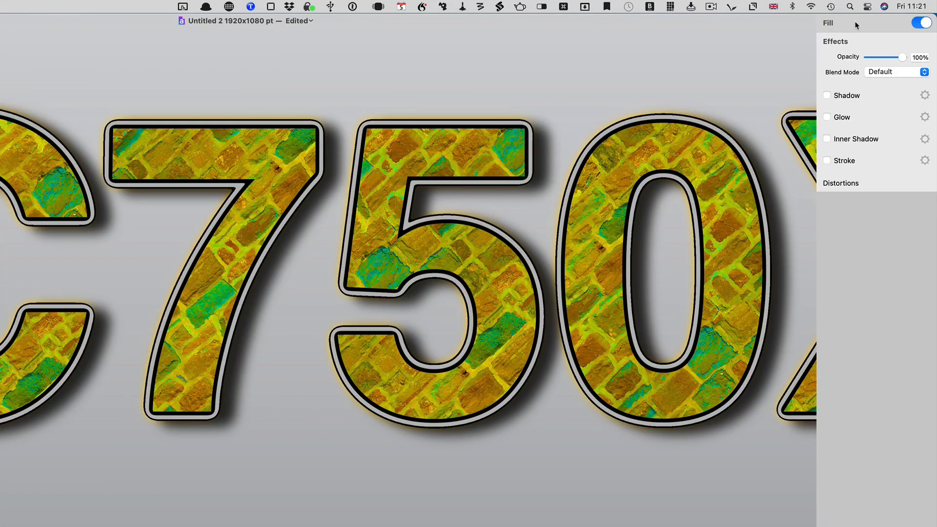
click(855, 25)
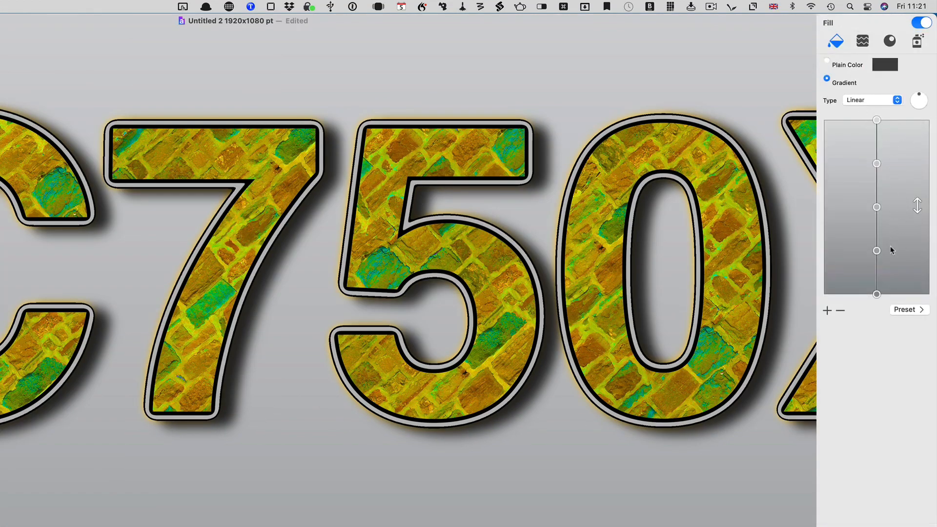
click(878, 294)
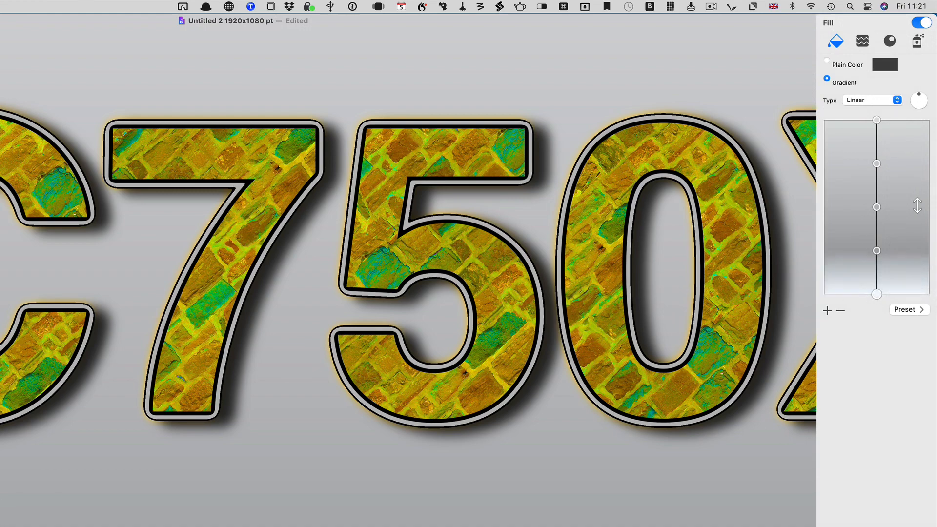
drag(52, 400, 47, 446)
click(39, 443)
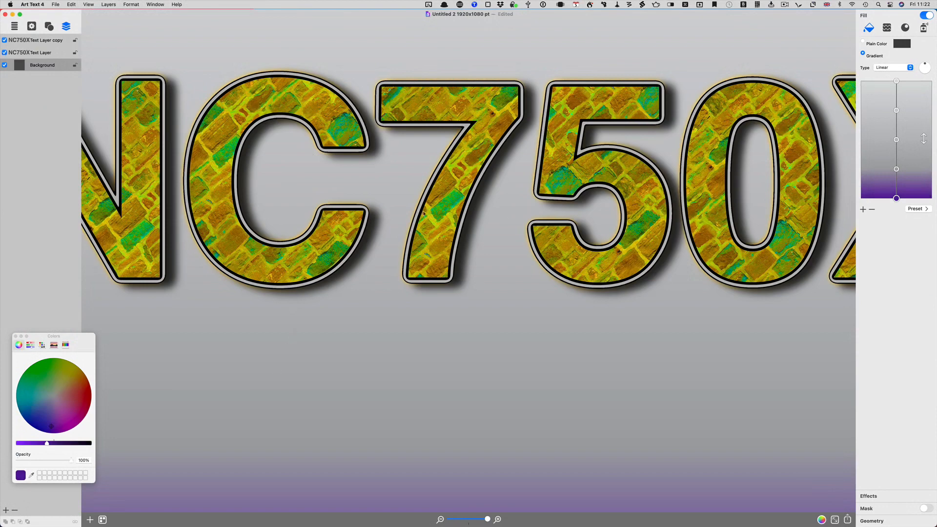
Step: Switch the background fill to a plain colour and raise its RGB red value to 178
click(862, 43)
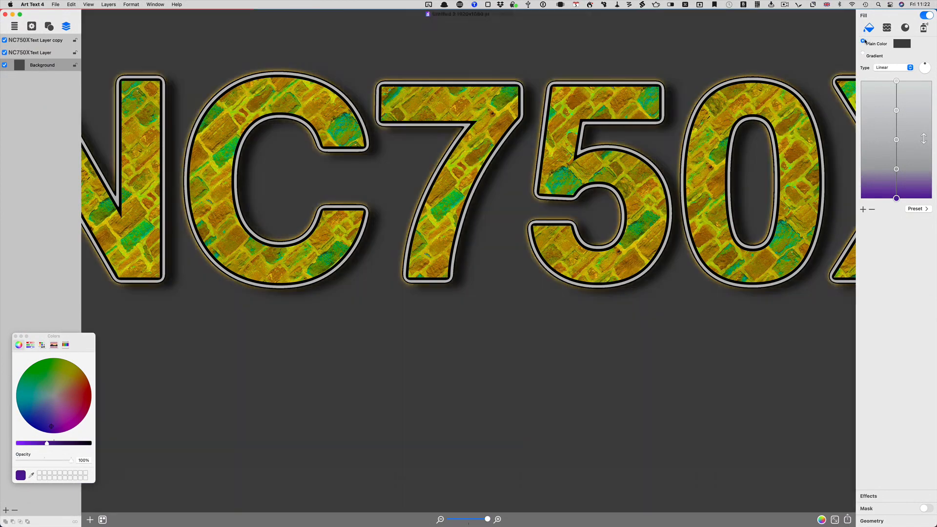
click(907, 43)
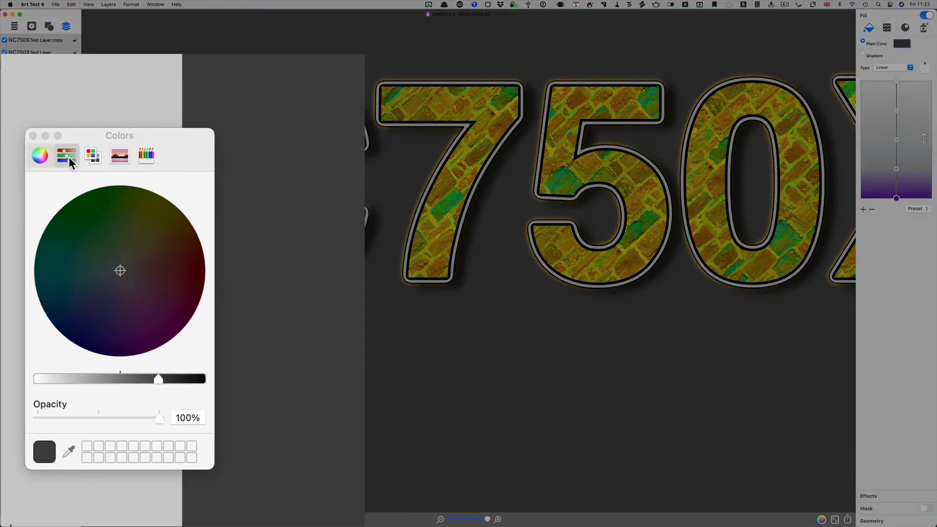
click(30, 344)
drag(71, 230, 124, 236)
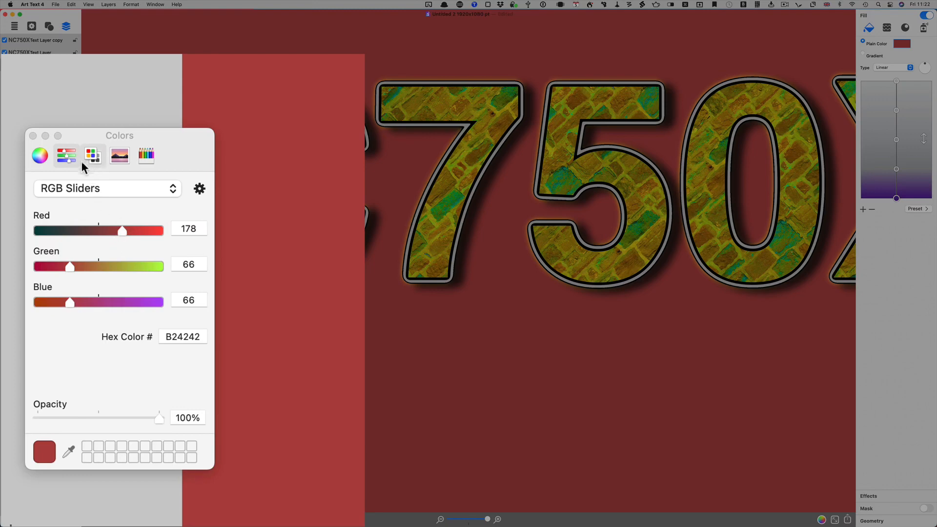
Step: View the background colour as CMYK values, and set it to Orange from the Apple colour palette
click(83, 184)
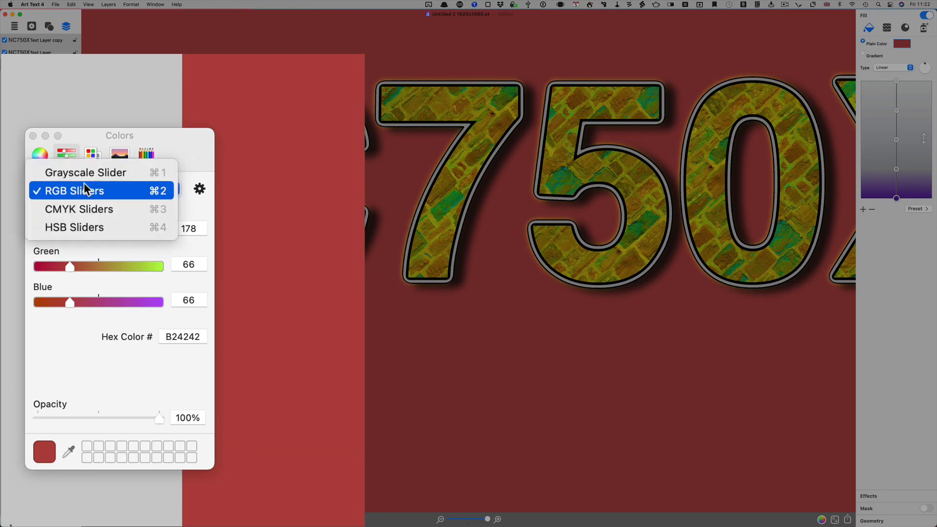
click(99, 209)
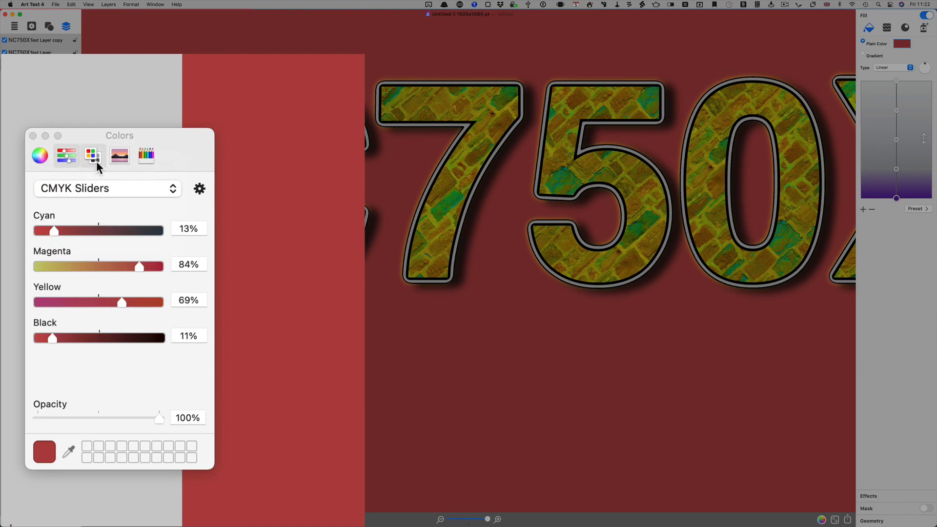
click(96, 161)
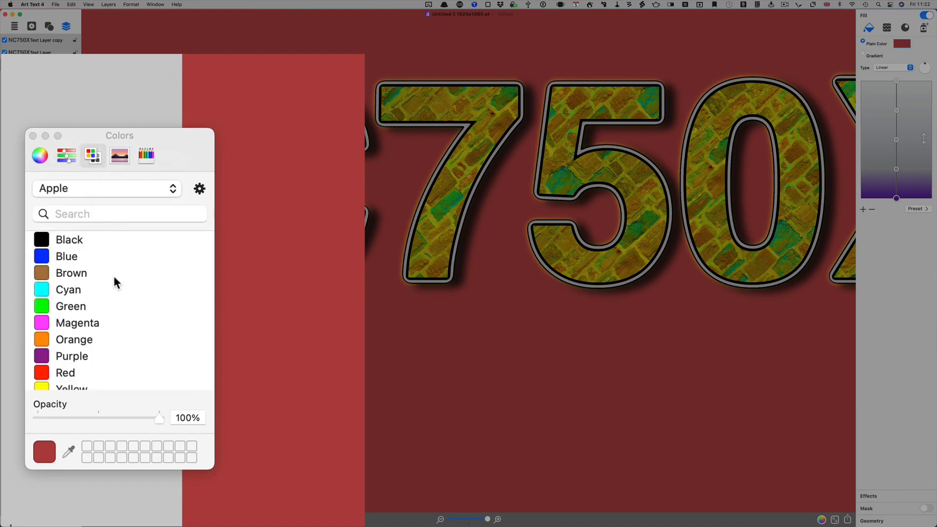
click(73, 340)
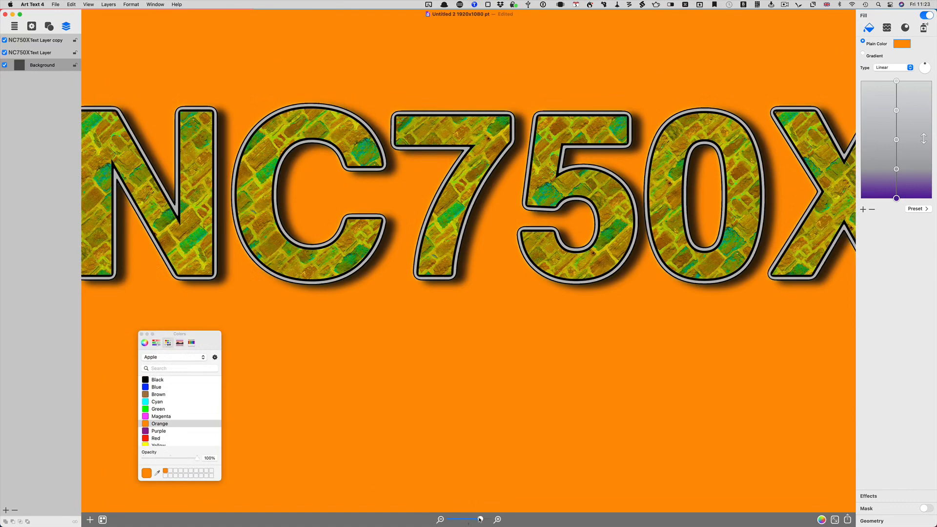
Step: Apply the blue Simple shading 05 to the background, with a shading size of 15.4 and the light angled at 298°
drag(475, 520, 470, 519)
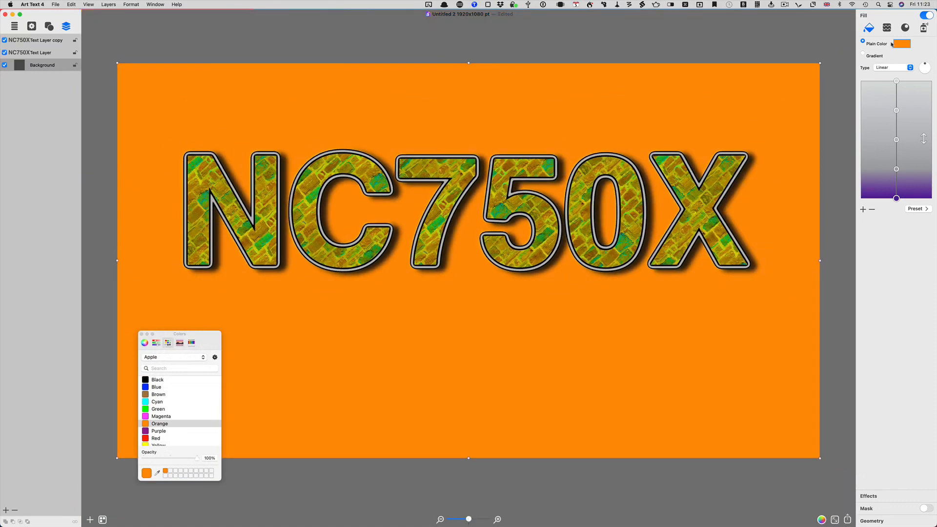
click(904, 29)
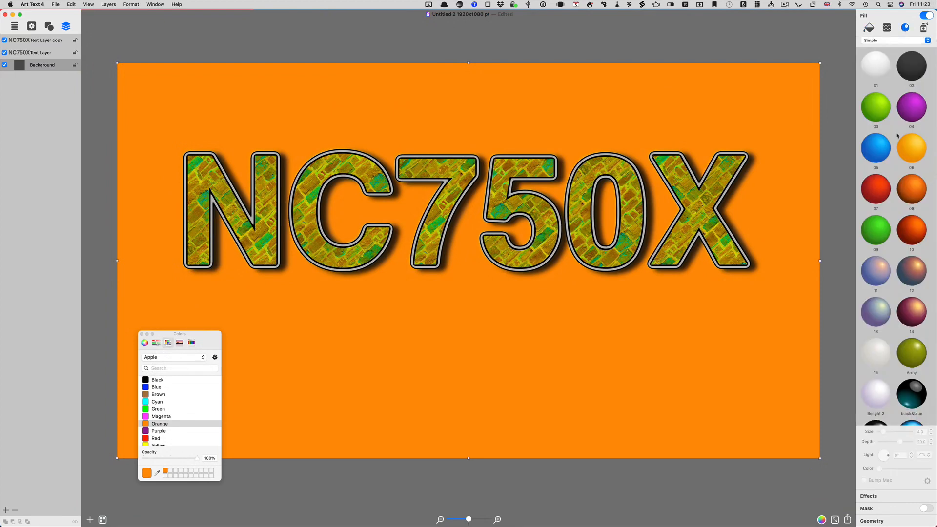
click(882, 145)
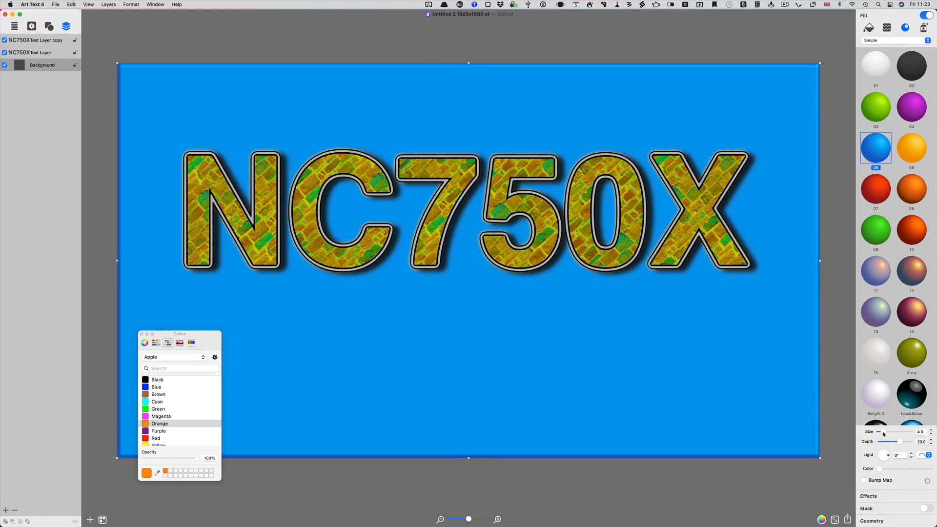
drag(883, 433, 893, 433)
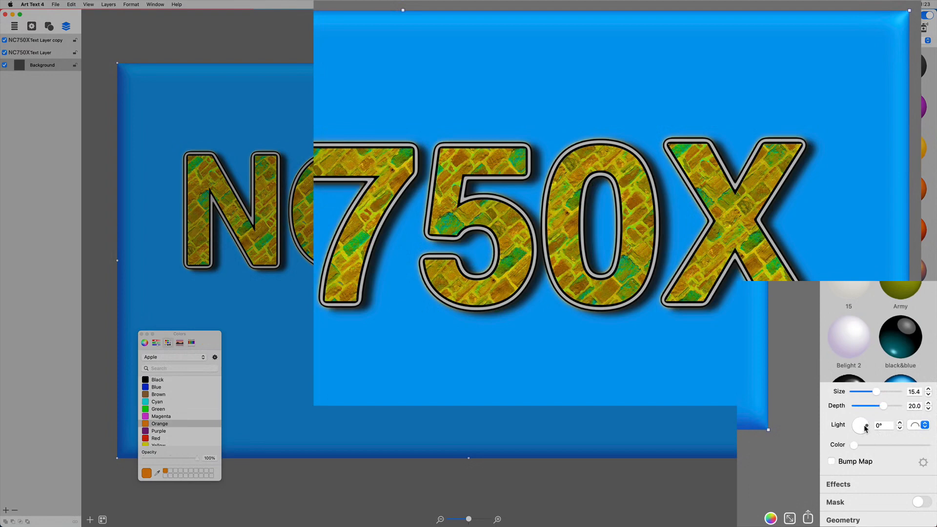
drag(888, 455, 885, 451)
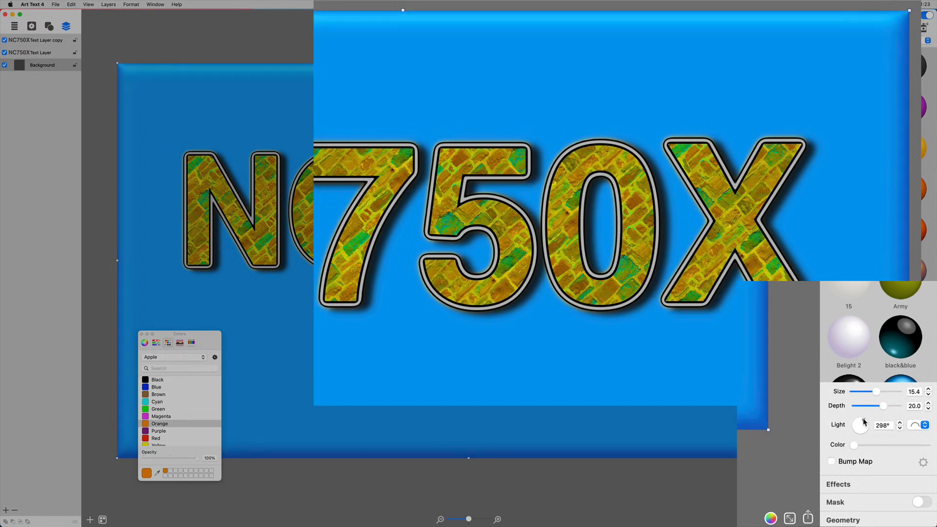
drag(863, 421, 863, 421)
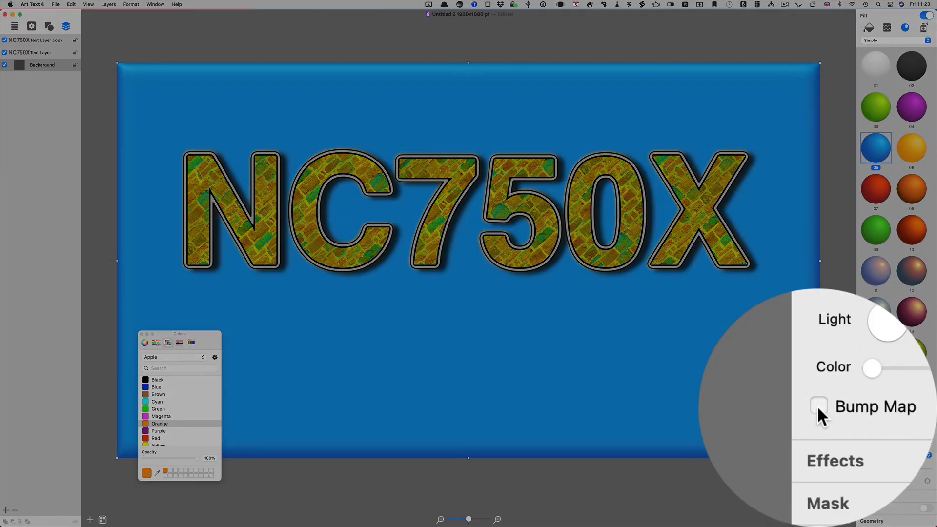
Step: Turn on the background's bump map, try Mask1 before choosing Mask24, and adjust the bump's position and strength
click(864, 481)
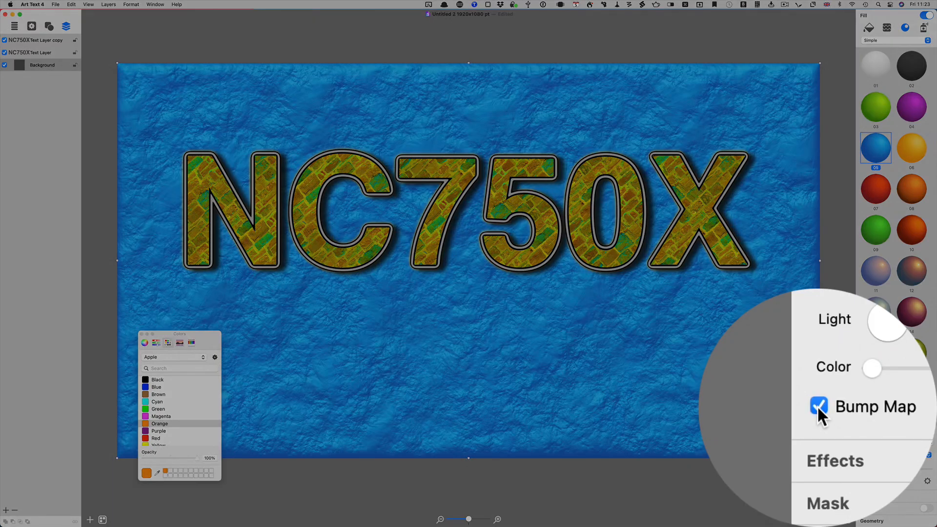
click(927, 480)
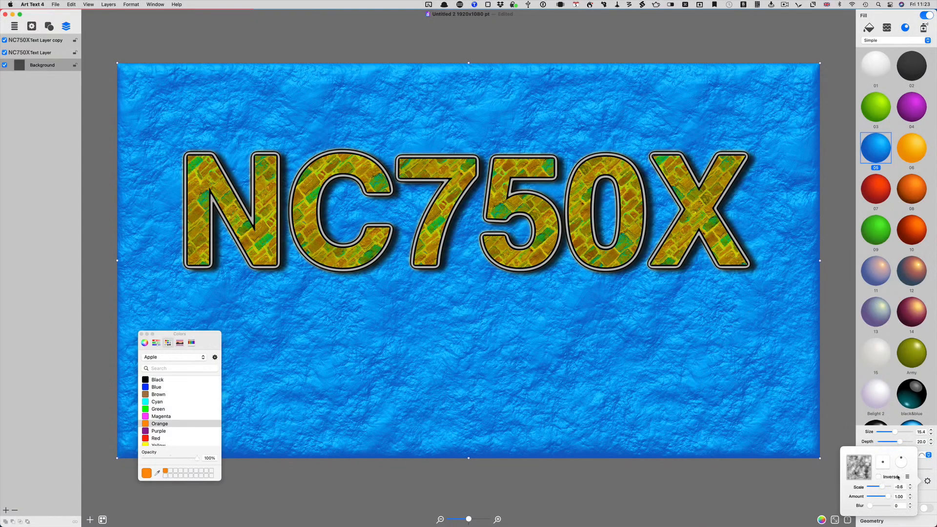
click(866, 470)
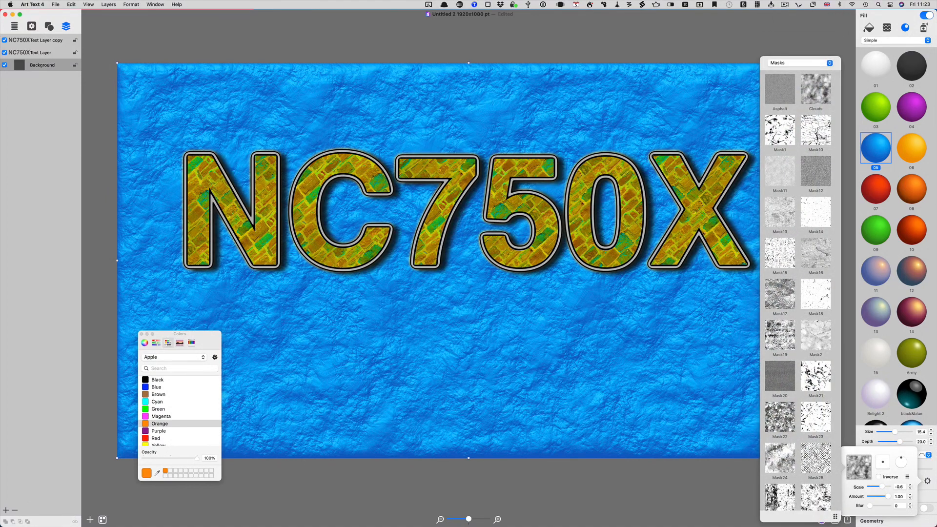
click(785, 133)
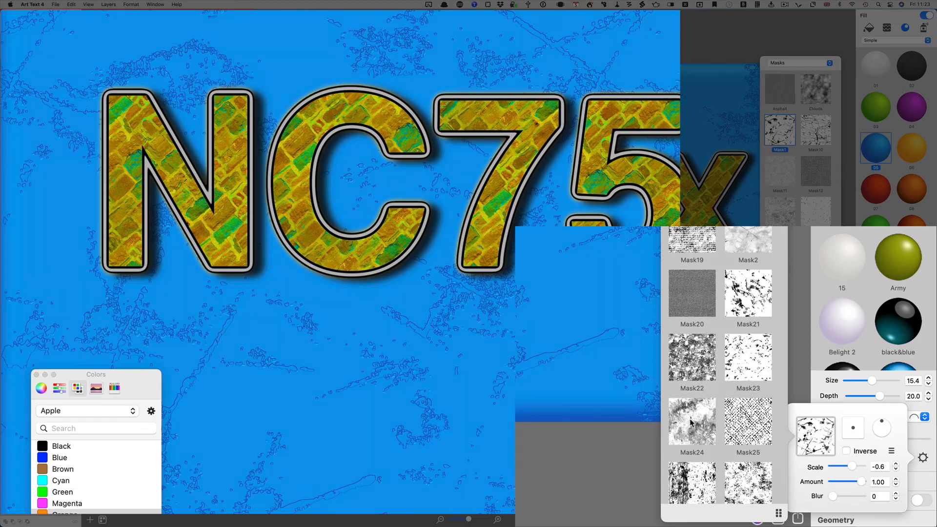
click(779, 458)
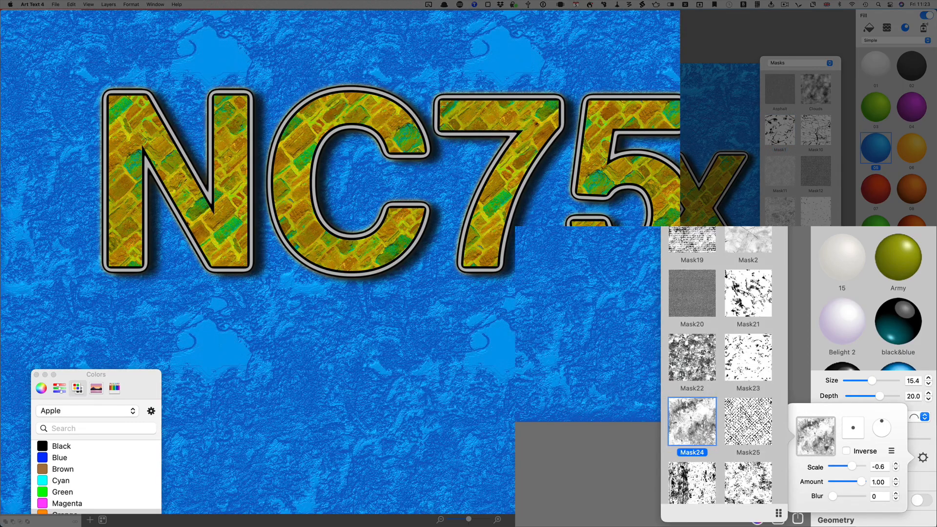
drag(880, 422, 850, 435)
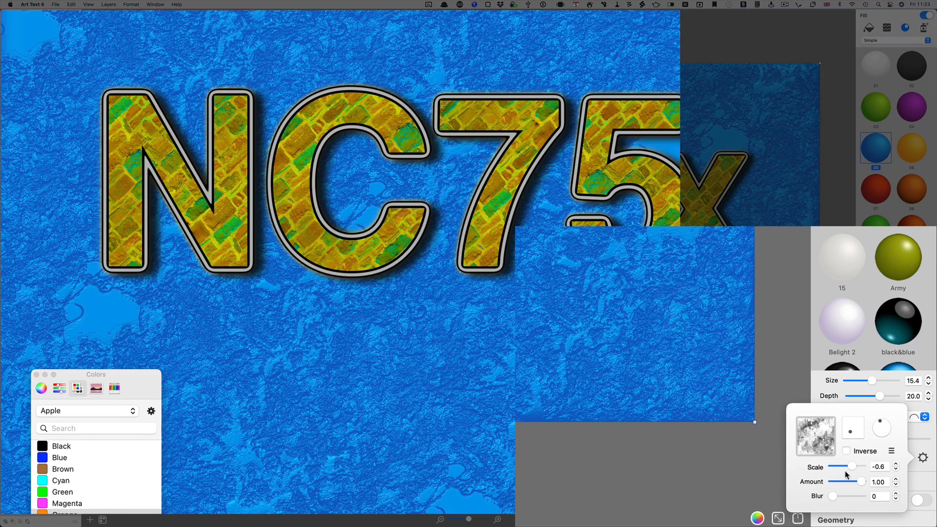
drag(847, 485, 871, 507)
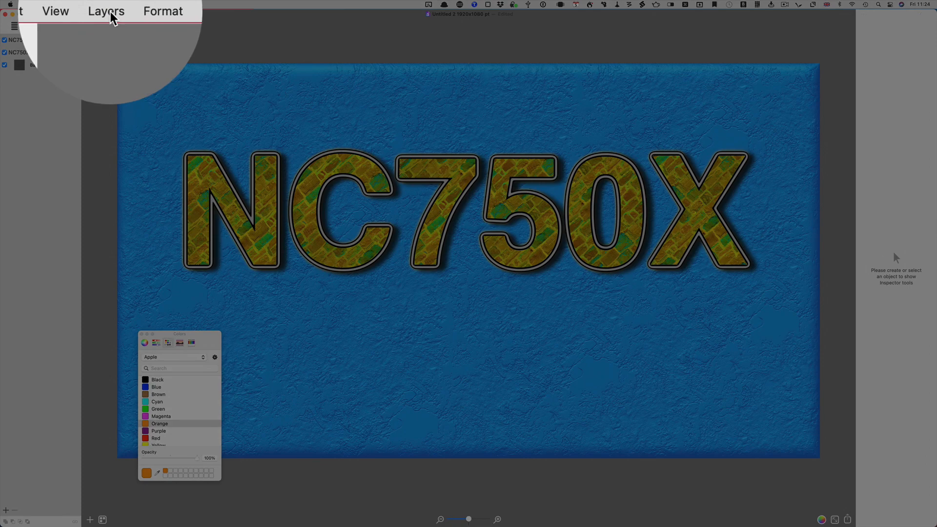
Step: Add a 3D text layer and rotate it in space so the letters' sides show
click(109, 4)
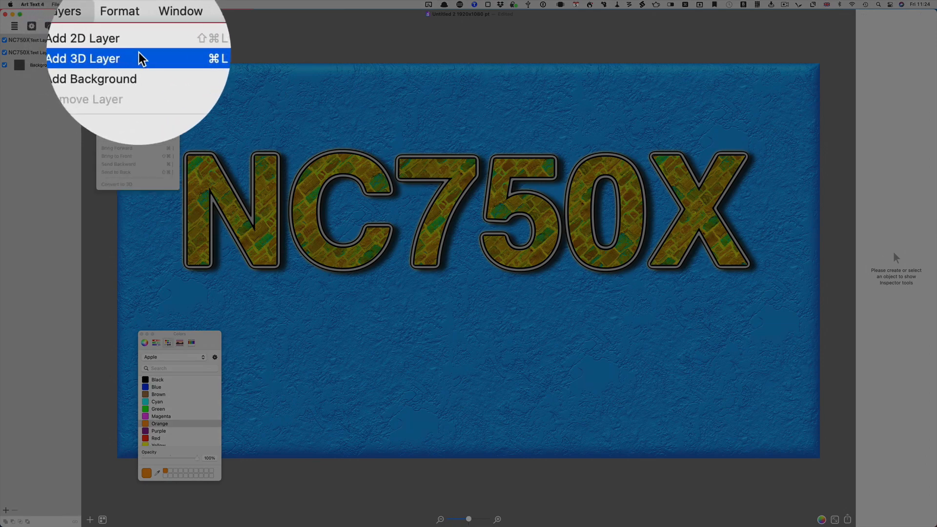
click(137, 23)
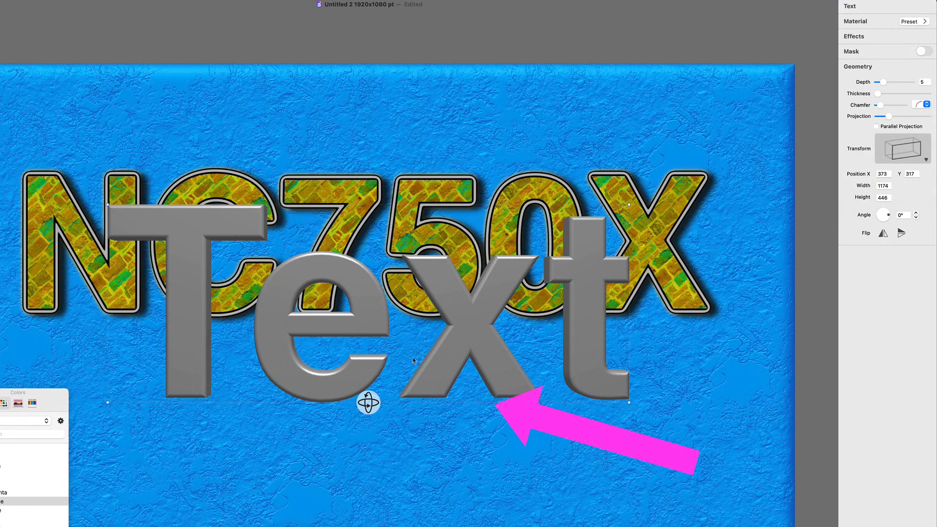
drag(371, 401, 396, 423)
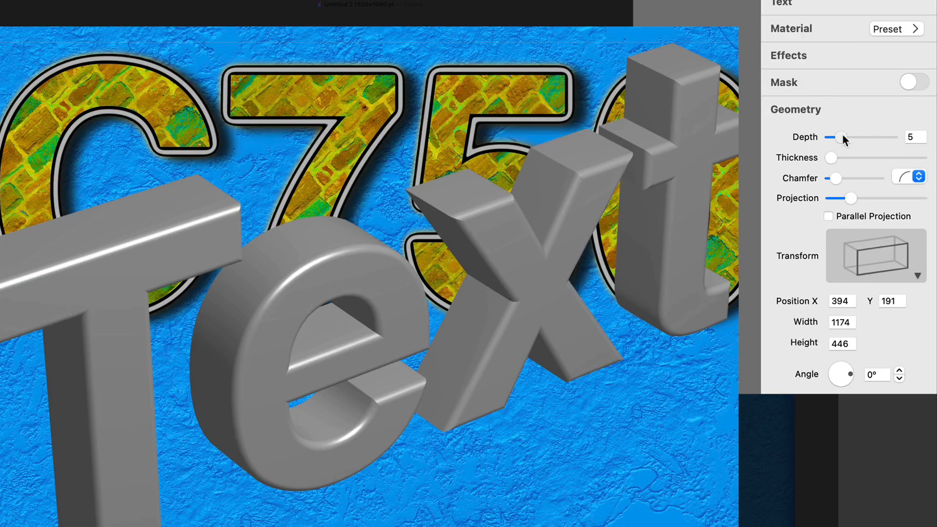
Step: Set the 3D text's depth to 8.1, and increase its thickness and perspective projection after trying Parallel Projection
drag(841, 136, 839, 161)
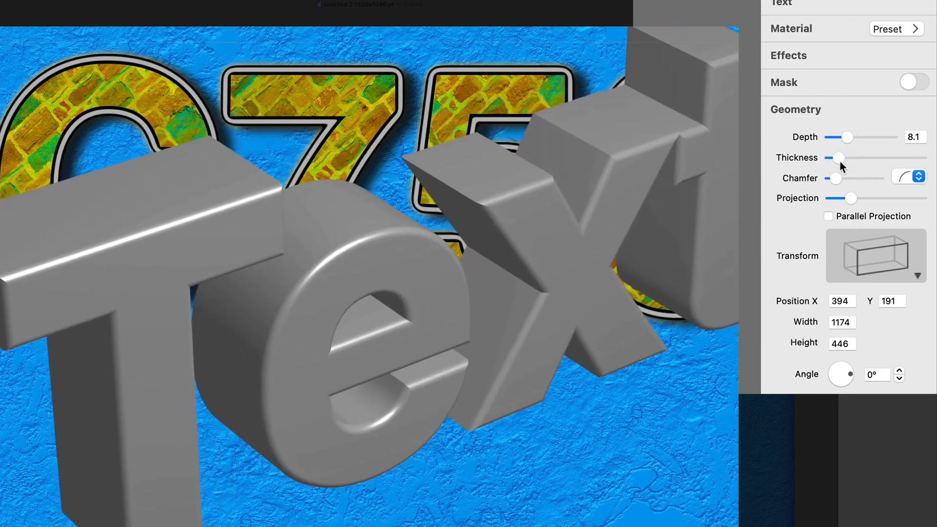
mouse_move(850, 199)
mouse_down()
mouse_move(898, 200)
mouse_move(859, 202)
mouse_up()
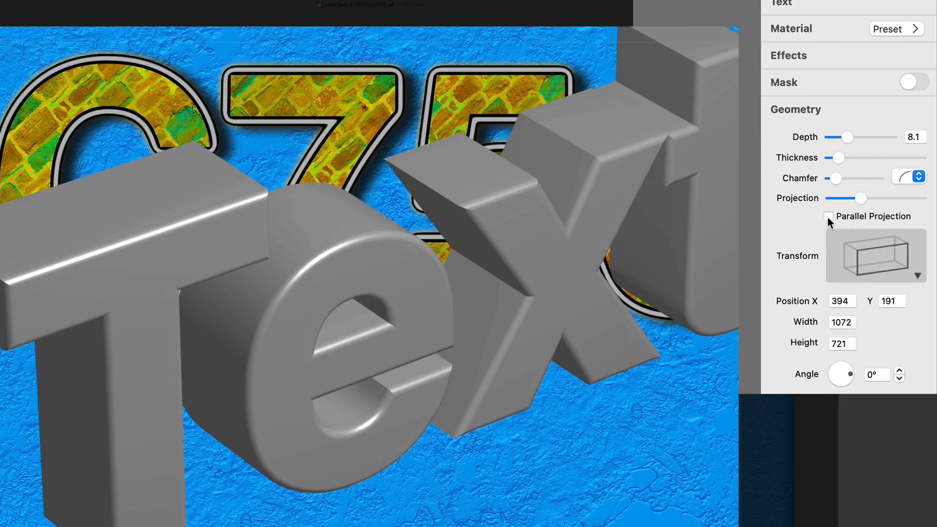
click(828, 216)
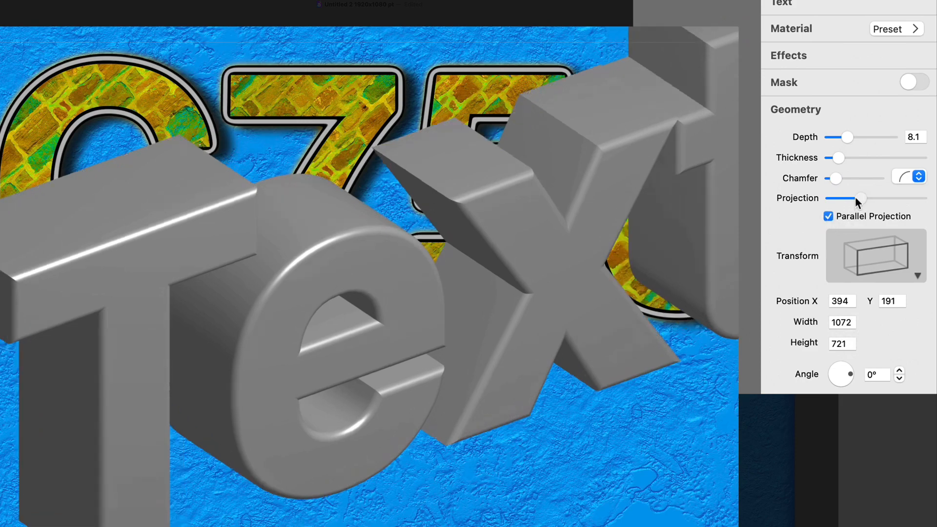
drag(854, 197, 879, 204)
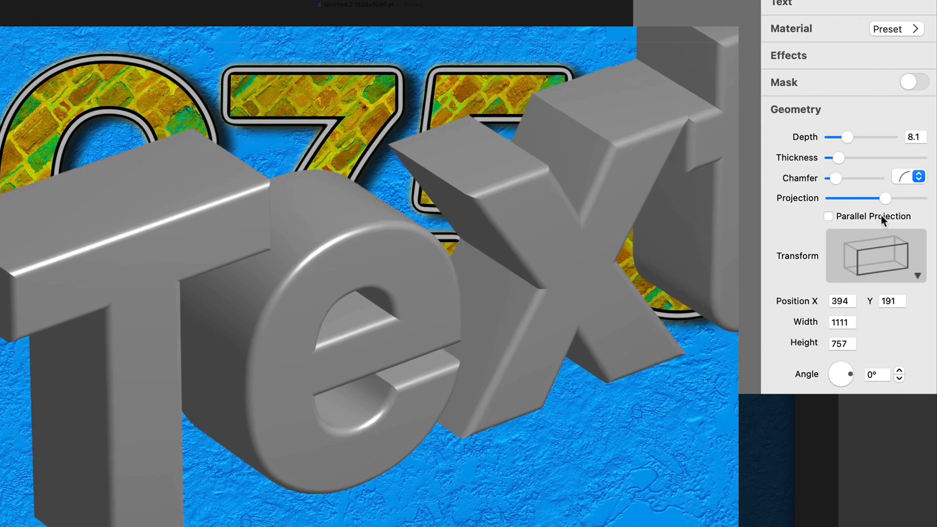
Step: Try a trapezoid transform on the 3D text, and apply the wave transform with adjusted bend amounts
click(897, 262)
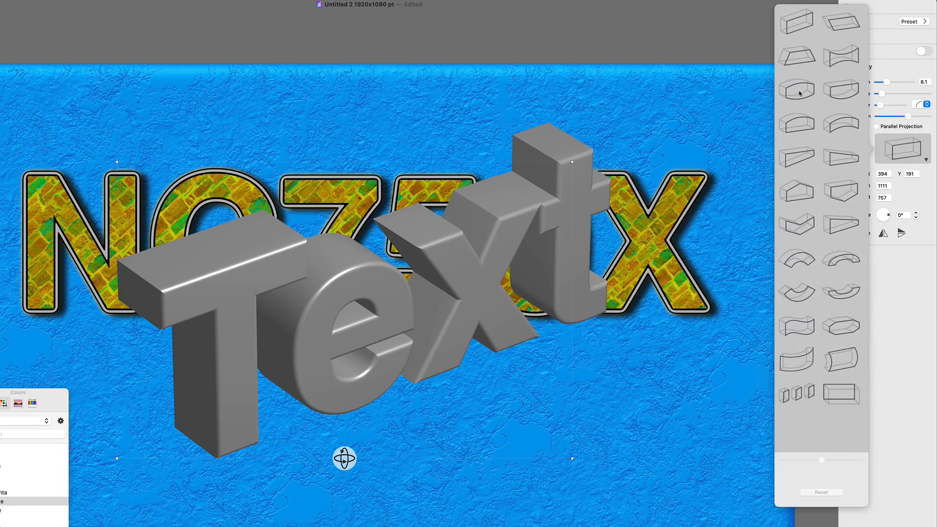
click(810, 58)
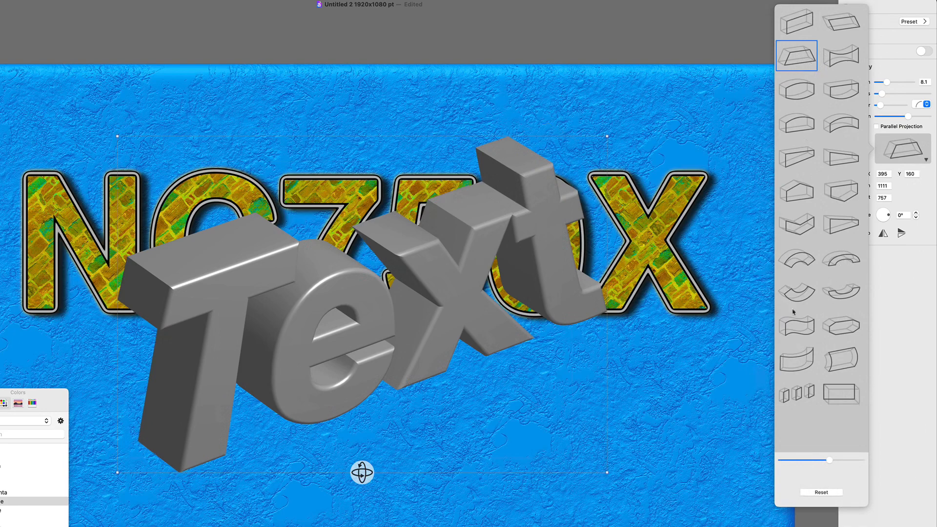
click(800, 326)
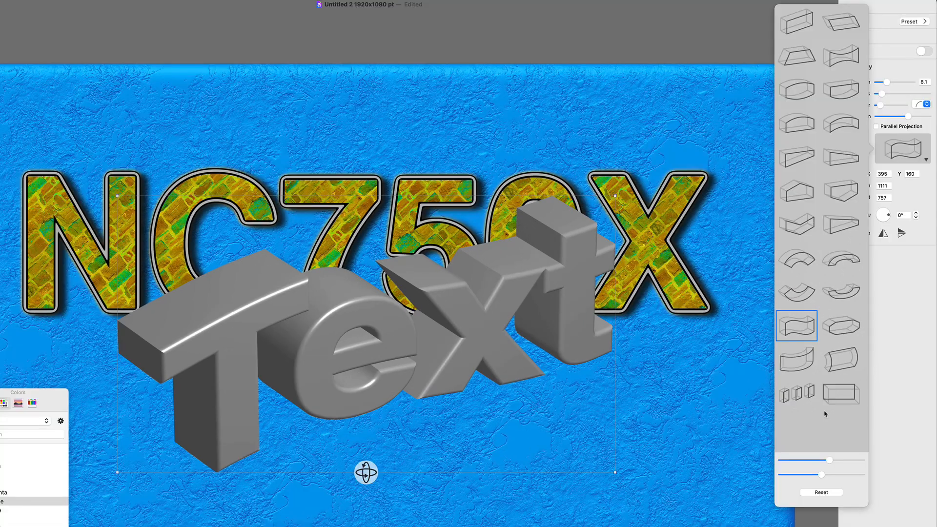
drag(832, 461, 861, 477)
drag(819, 460, 859, 478)
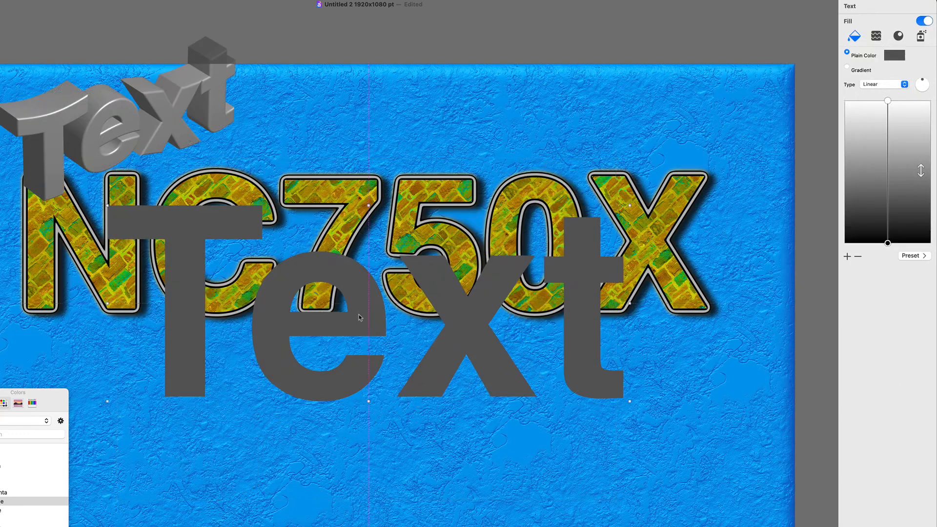
Step: Move the 2D text to X 352, Y 141 and try the peaked-top transform at high strength
drag(358, 316, 350, 395)
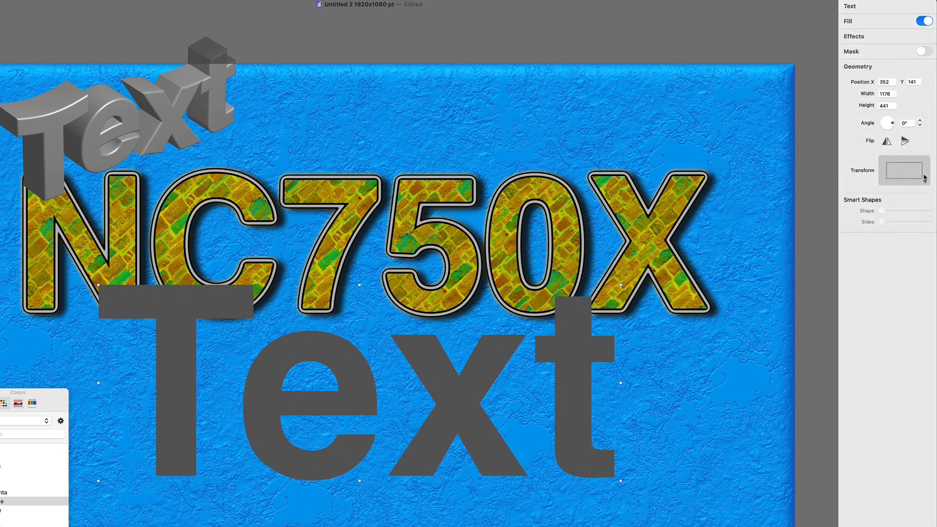
click(926, 181)
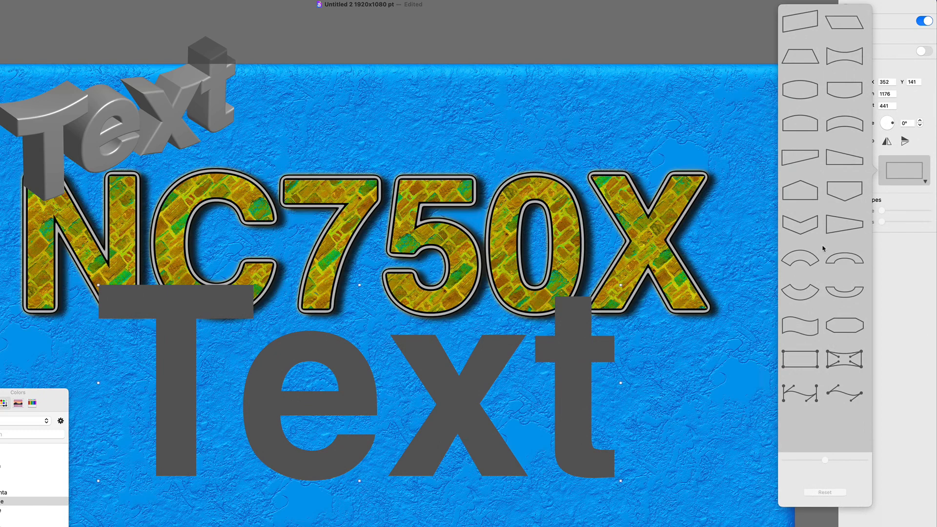
click(802, 189)
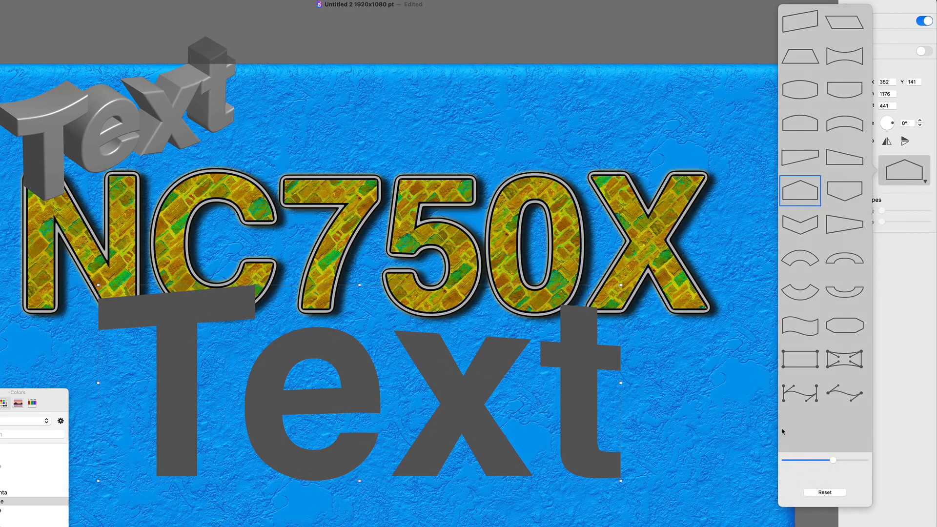
drag(834, 460, 859, 460)
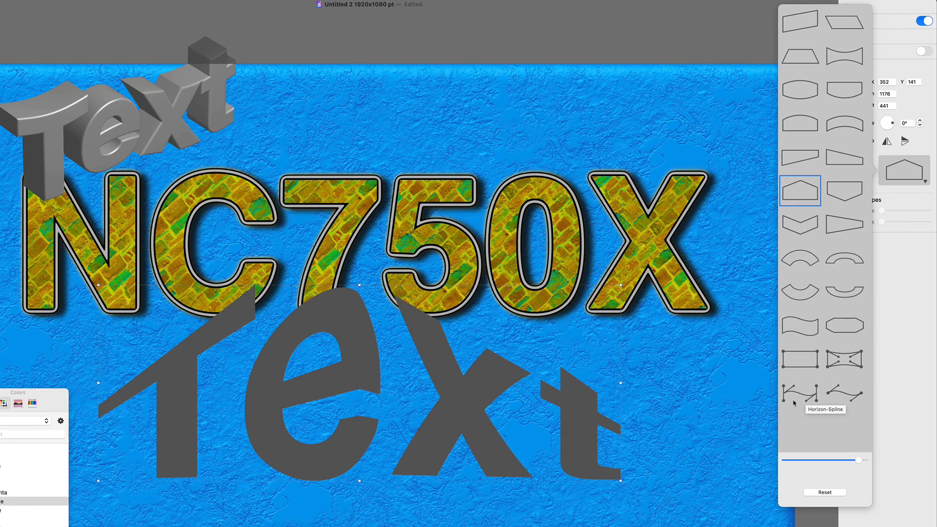
Step: Warp the 2D text into a wave with the Horizon-Spline transform, raising its first curve point and lowering its second
click(793, 403)
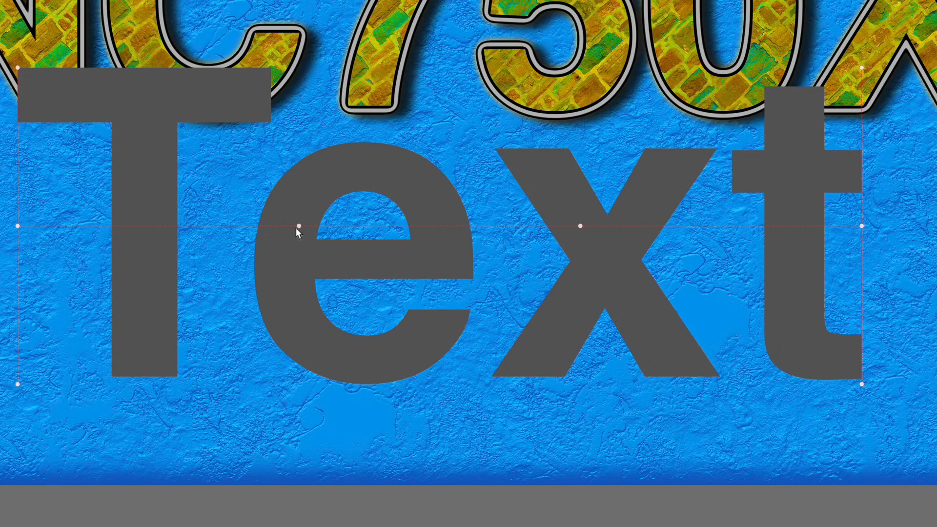
drag(297, 226, 469, 13)
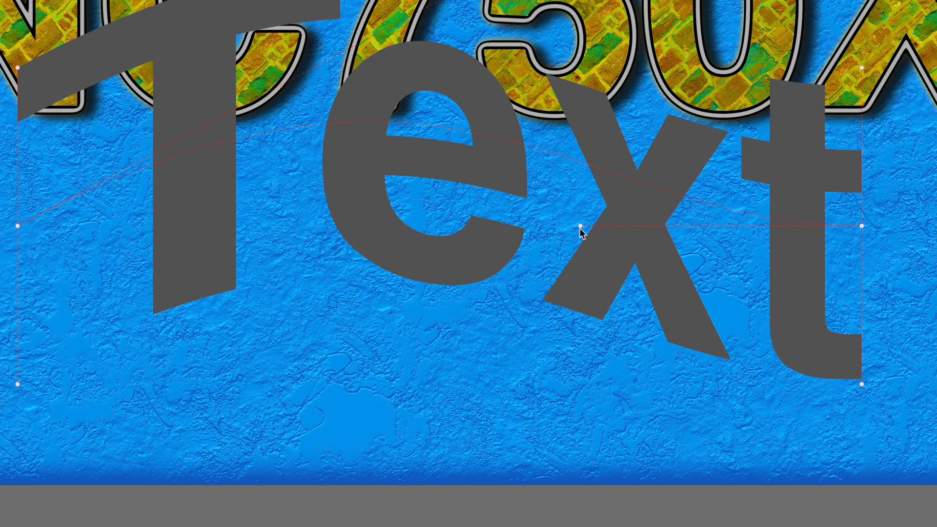
drag(578, 225, 420, 373)
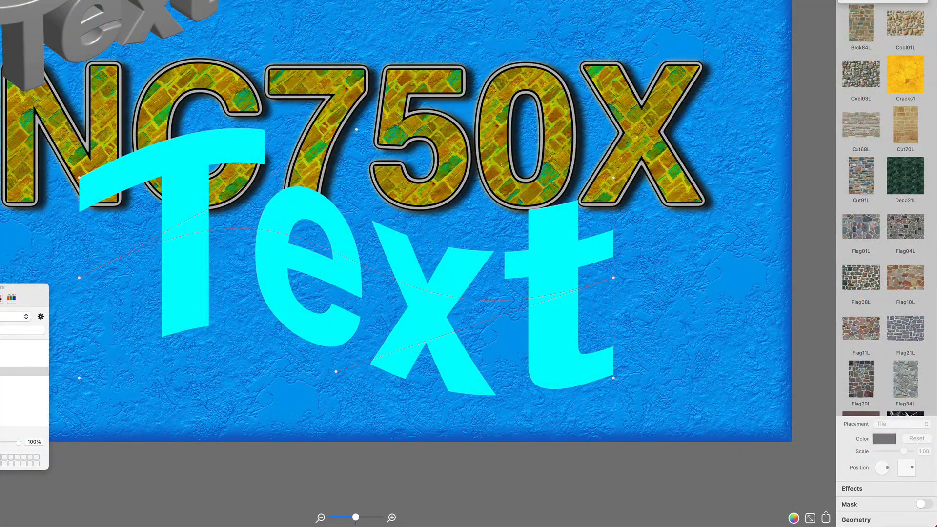
Step: Fill the 2D text with palm-tree image 00617, trying Fit placement before setting it to Stretch
click(905, 176)
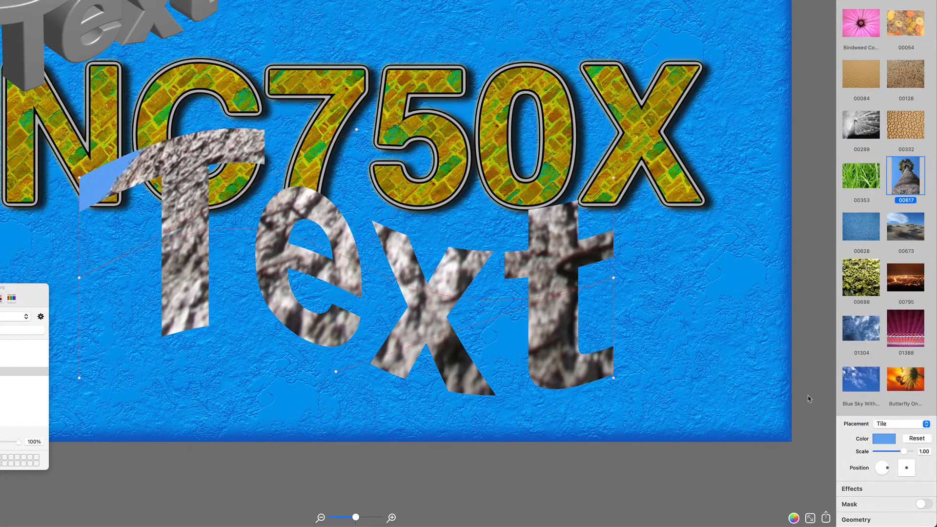
click(888, 425)
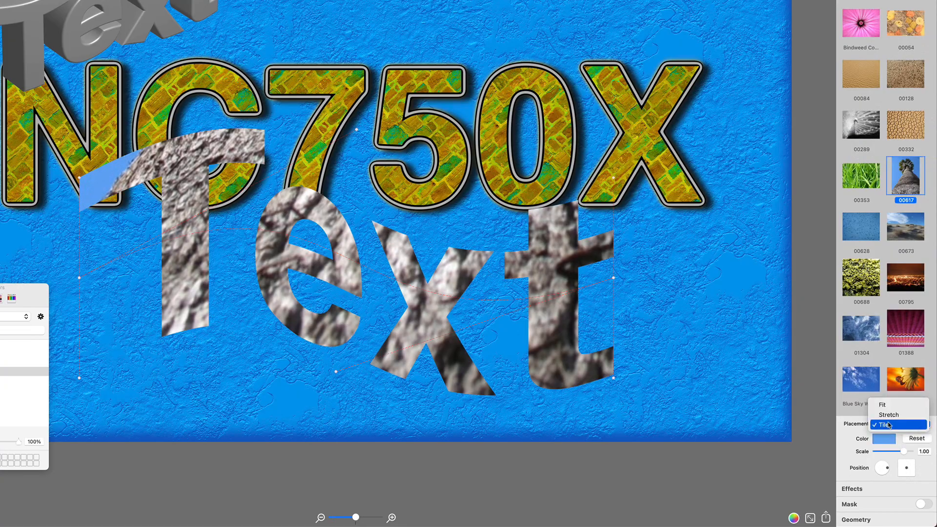
click(889, 409)
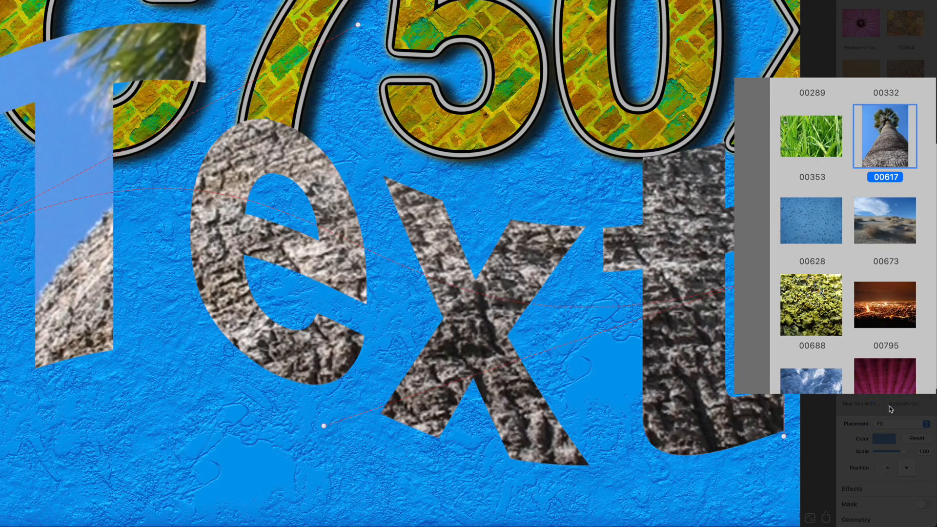
click(895, 423)
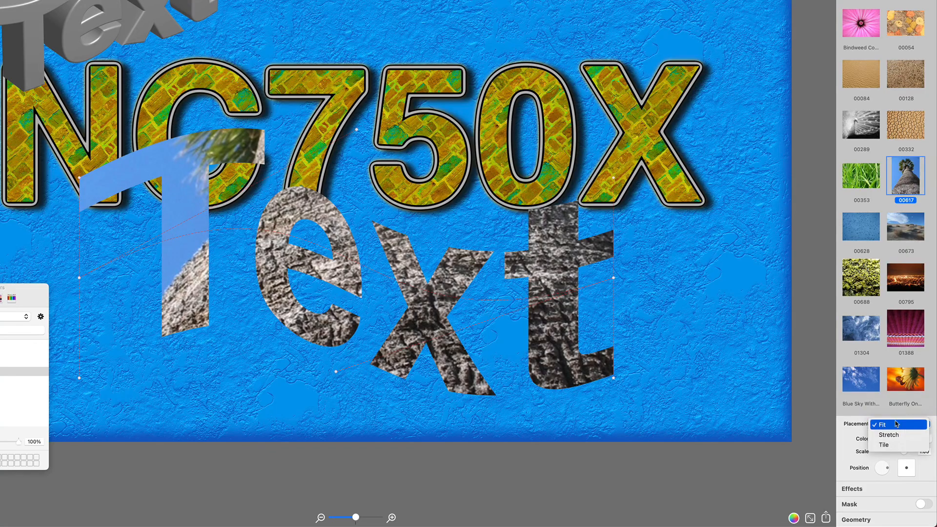
click(889, 435)
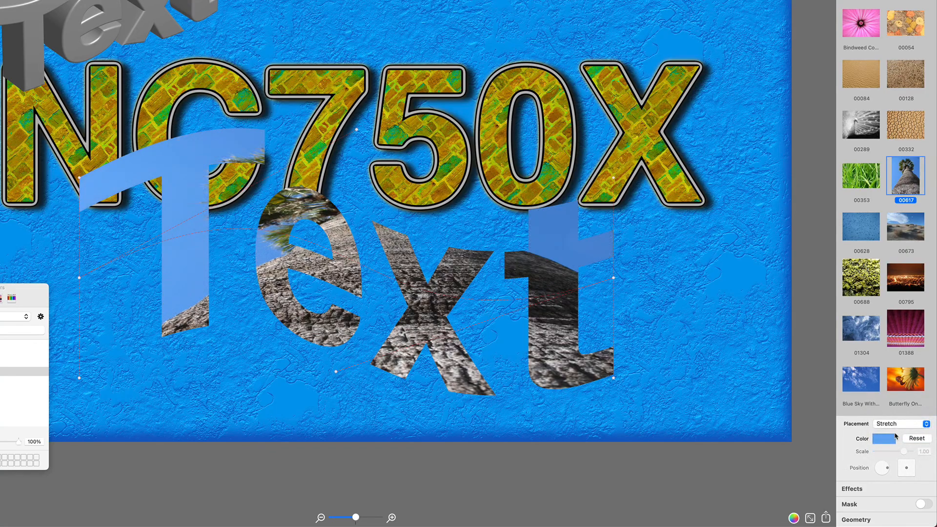